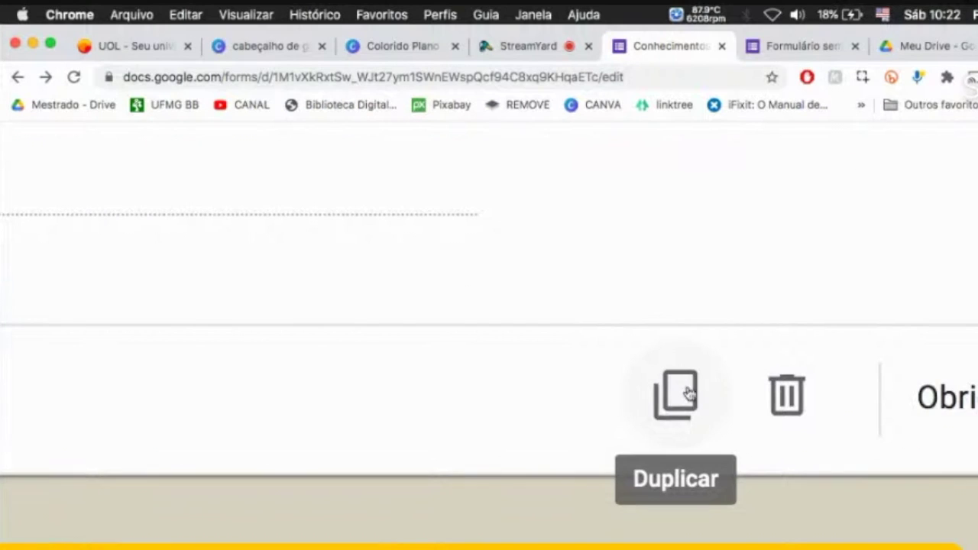
# Duplicate the NOME question and retitle the copy "Descreva o tipo de movimento das placas tectônicas na imagem abaixo:" without a description
pyautogui.scroll(-5, 686, 396)
pyautogui.click(624, 532)
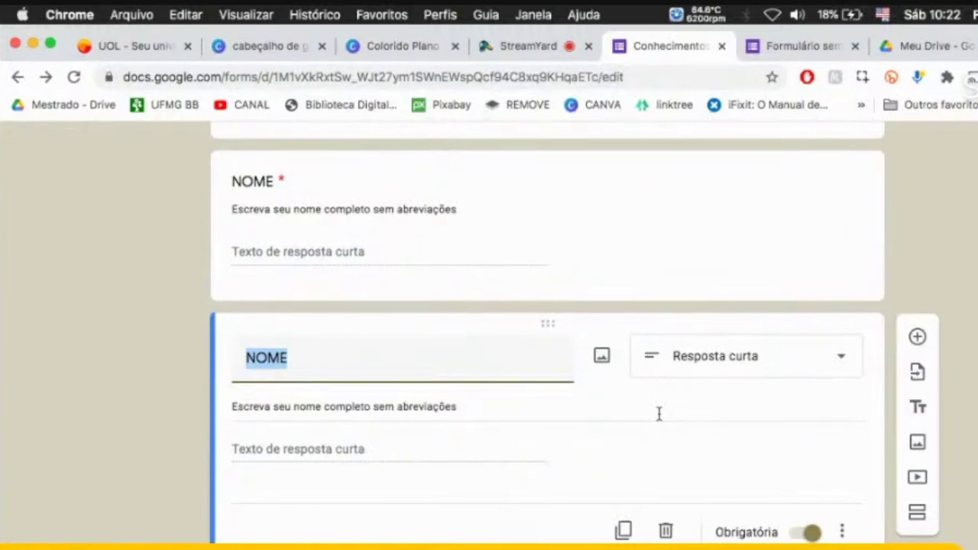
pyautogui.write('DEscr')
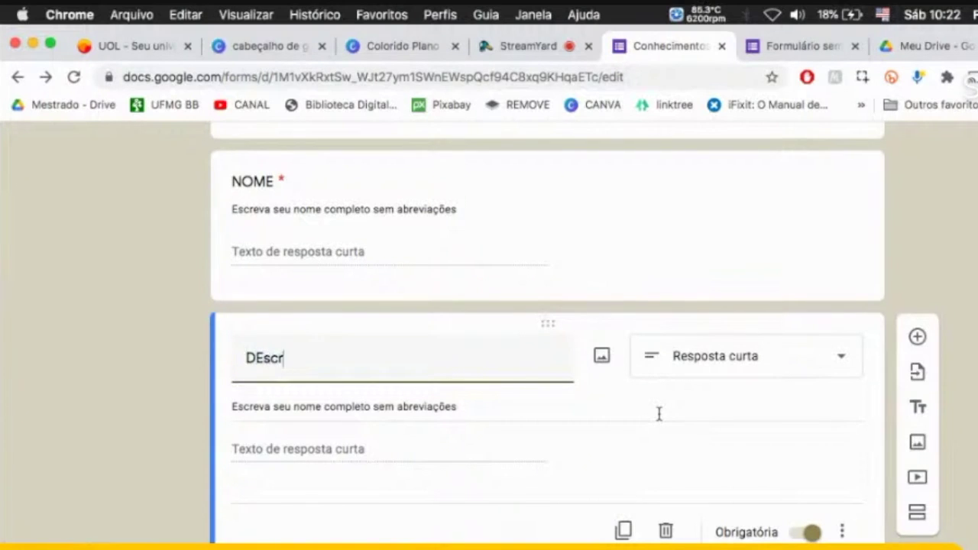
pyautogui.write('eva o tipo de mo')
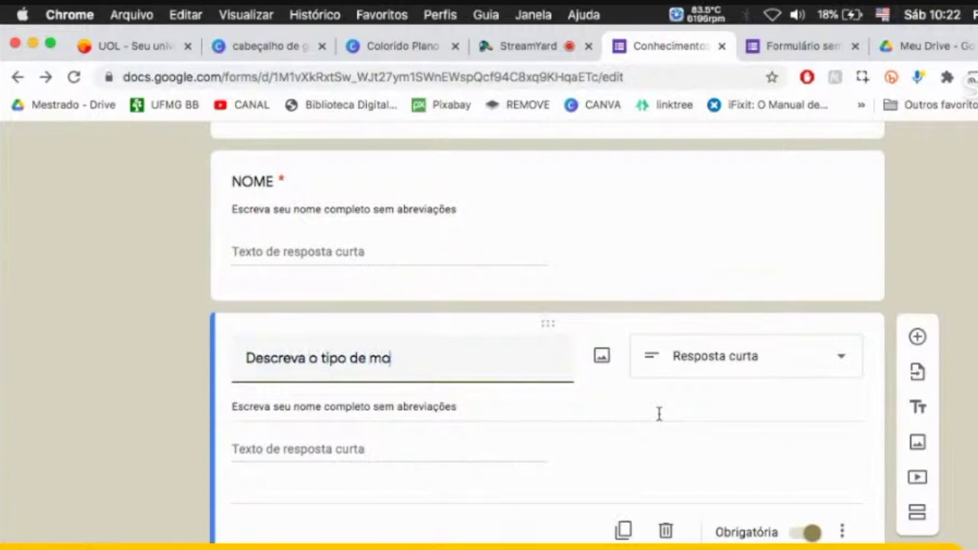
pyautogui.write('vimento das placas tectônicas na imagem aai')
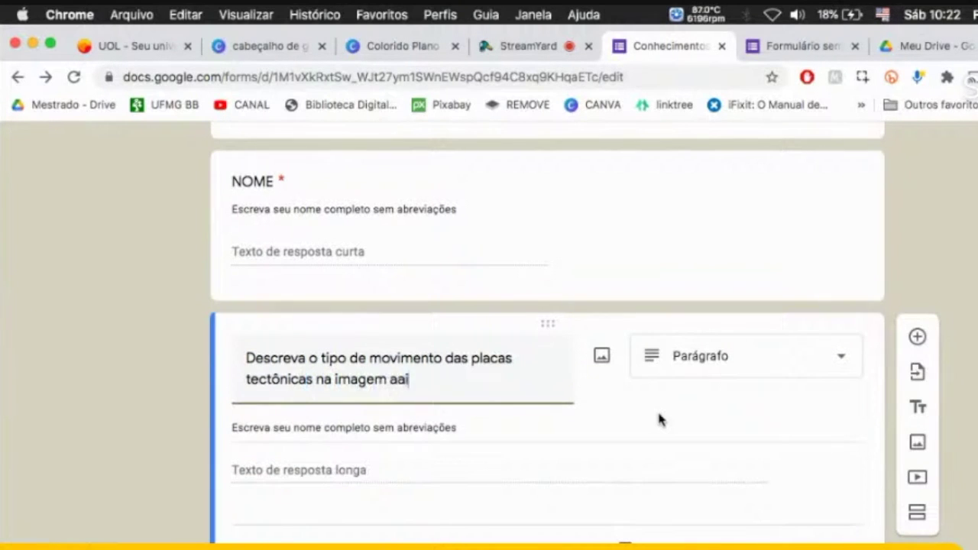
pyautogui.click(474, 428)
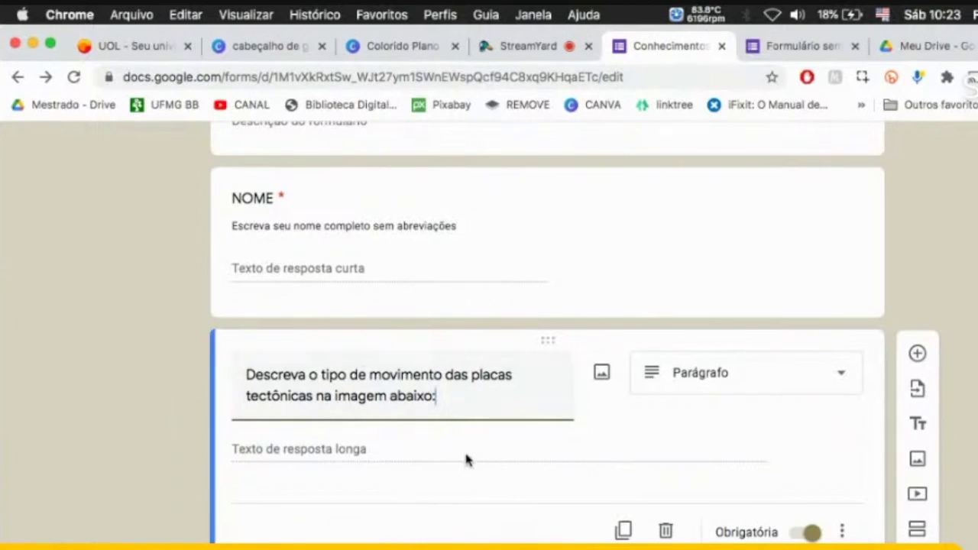
pyautogui.scroll(5, 468, 459)
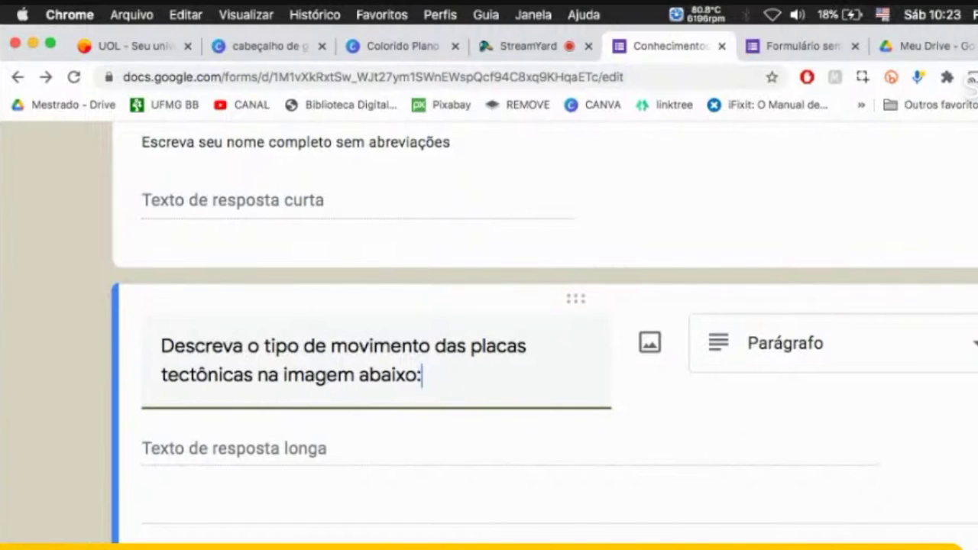
# Close the "Colorido Plano" and "cabeçalho" design pages and open Google's home page alongside the form
pyautogui.click(456, 46)
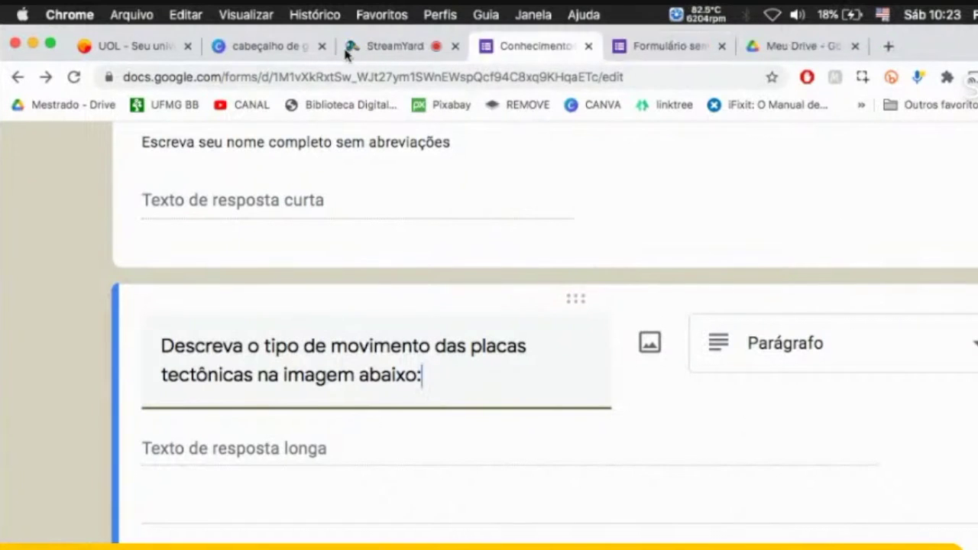
pyautogui.click(322, 47)
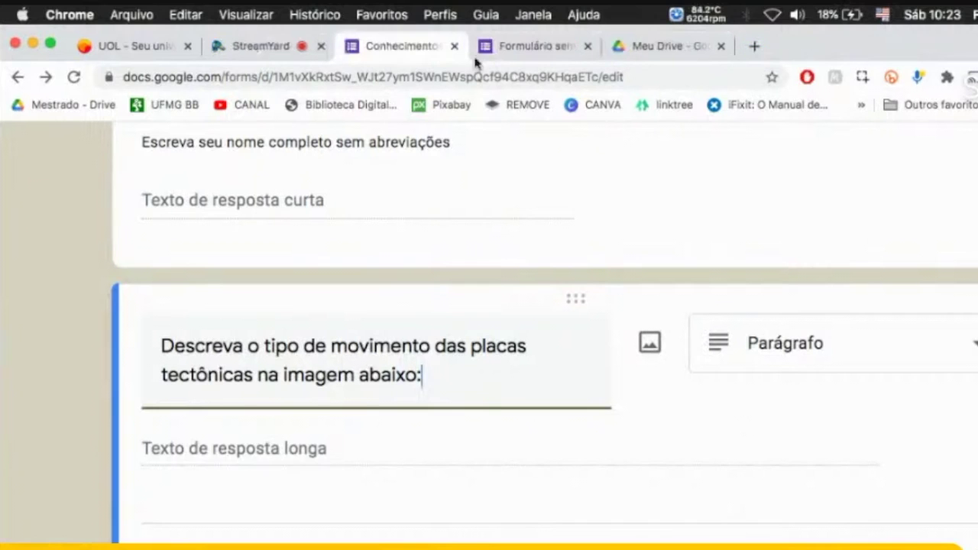
pyautogui.click(753, 45)
pyautogui.click(919, 338)
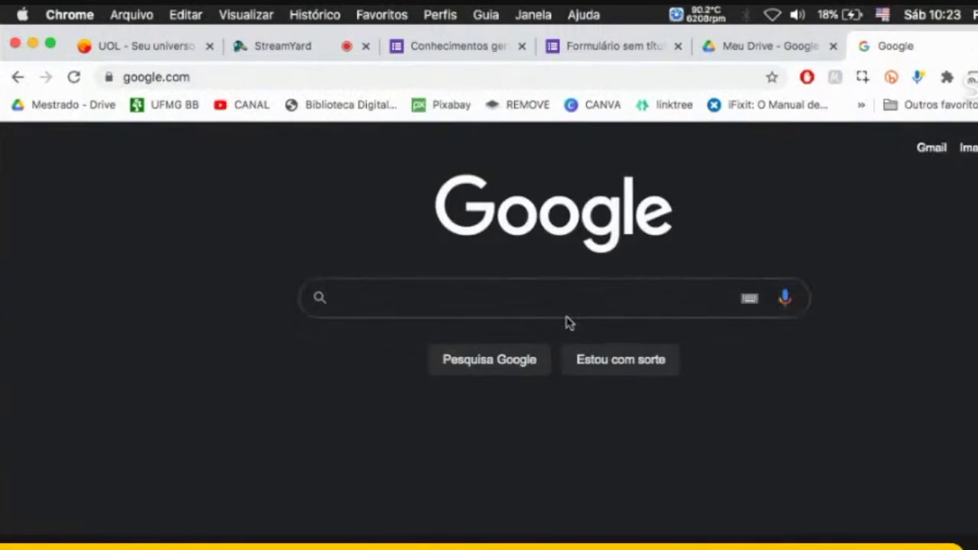
# Search Google for "movimento de placas tectônicas"
pyautogui.click(567, 306)
pyautogui.write('movimento de palcas')
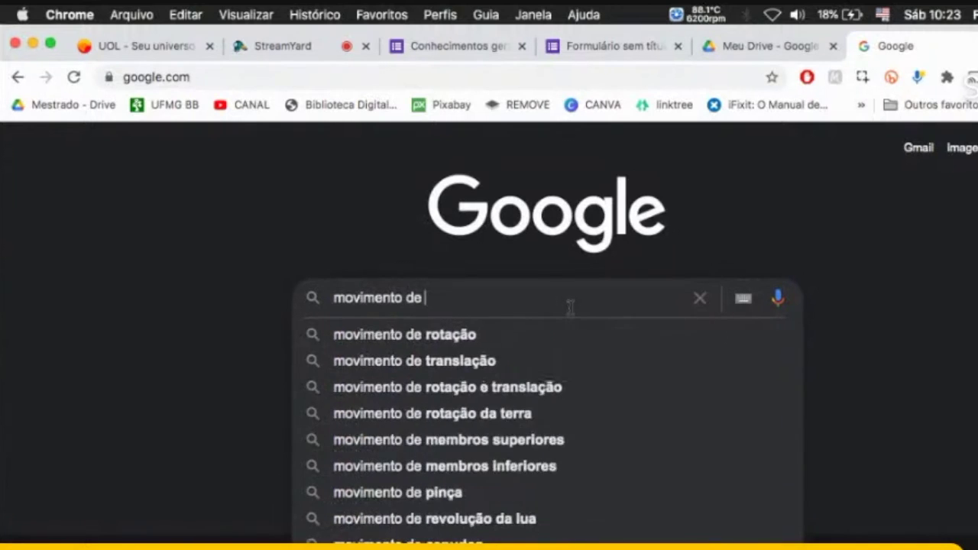
pyautogui.press('BackSpace')
pyautogui.press('BackSpace')
pyautogui.press('BackSpace')
pyautogui.write('acas')
pyautogui.press('Down')
pyautogui.press('Return')
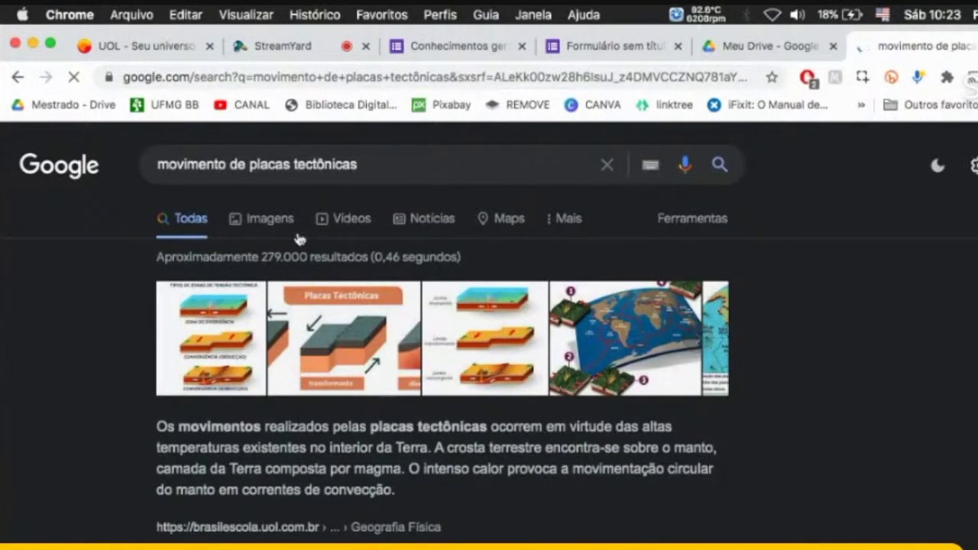
# Switch to the image results and preview the "Tectonismo" picture from todoestudo.com.br
pyautogui.scroll(5, 261, 229)
pyautogui.scroll(1, 263, 233)
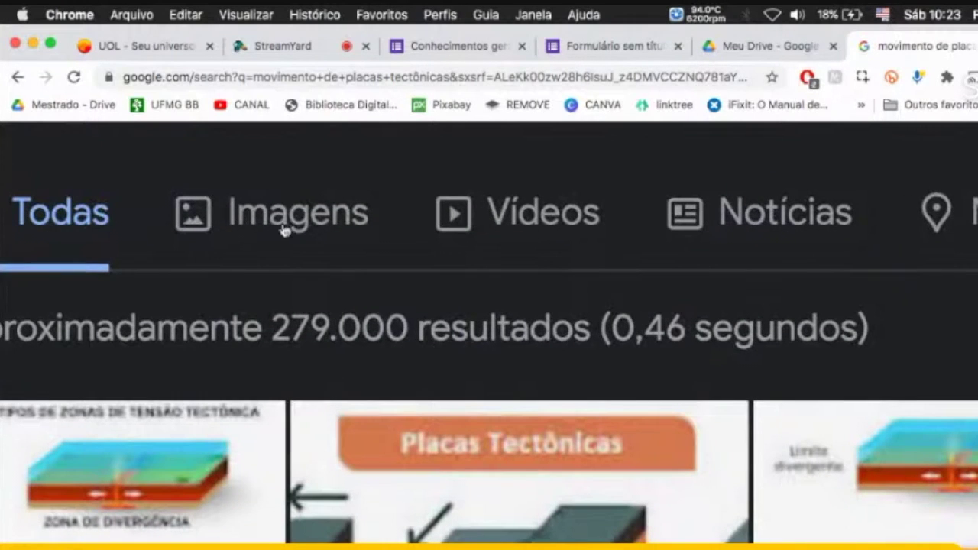
pyautogui.scroll(-1, 276, 223)
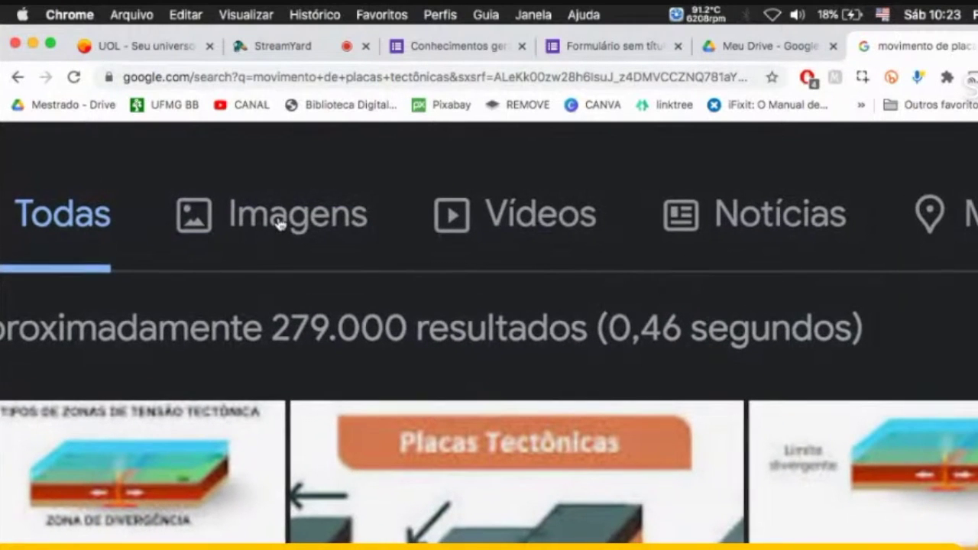
pyautogui.scroll(-2, 421, 316)
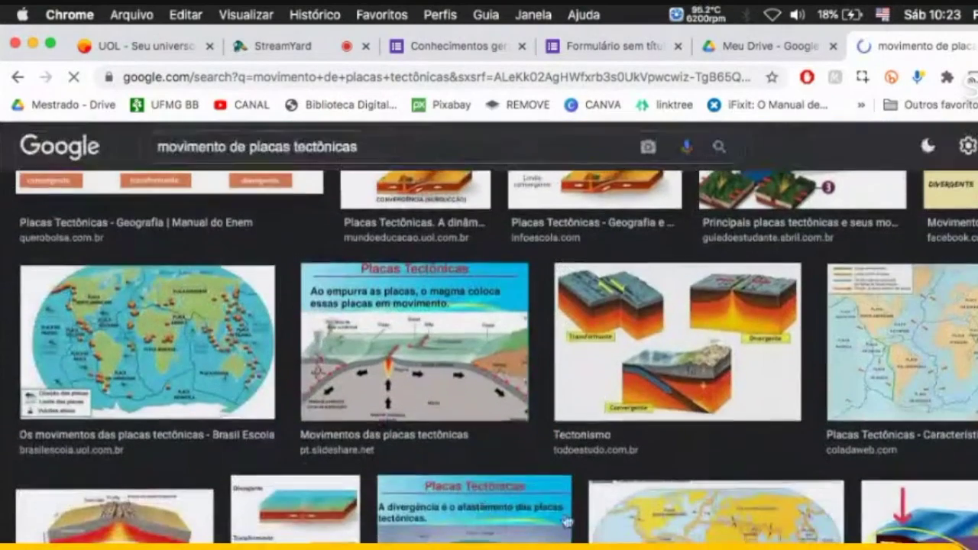
pyautogui.scroll(-1, 412, 434)
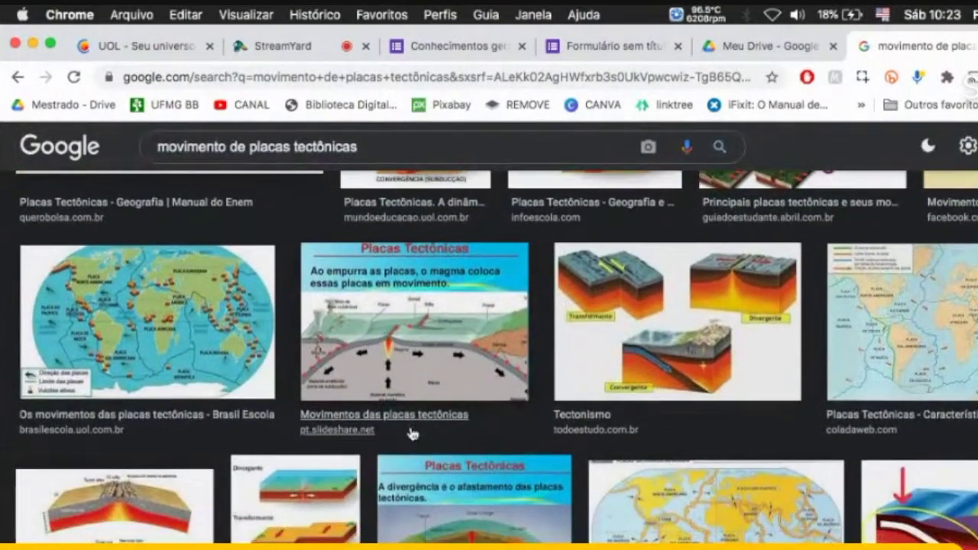
pyautogui.scroll(1, 412, 433)
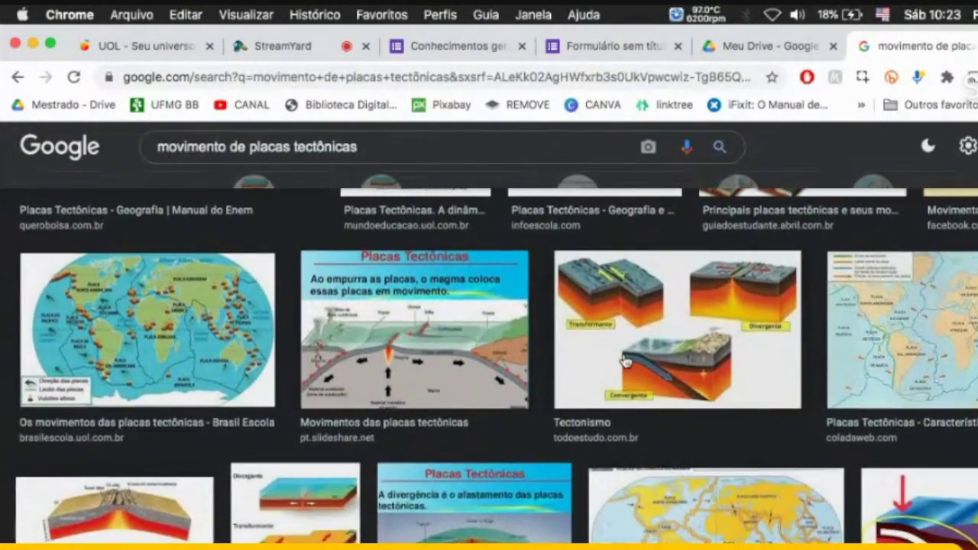
pyautogui.click(611, 380)
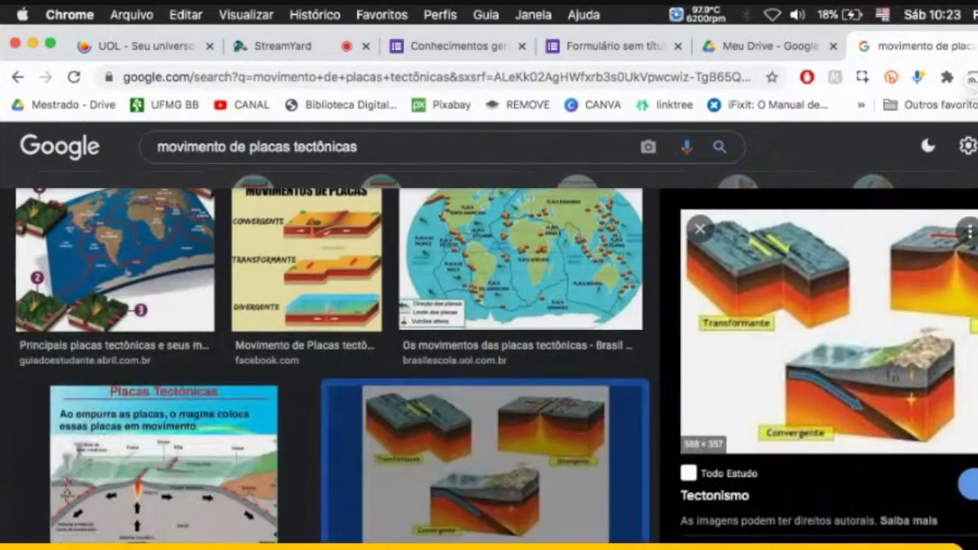
pyautogui.scroll(5, 964, 304)
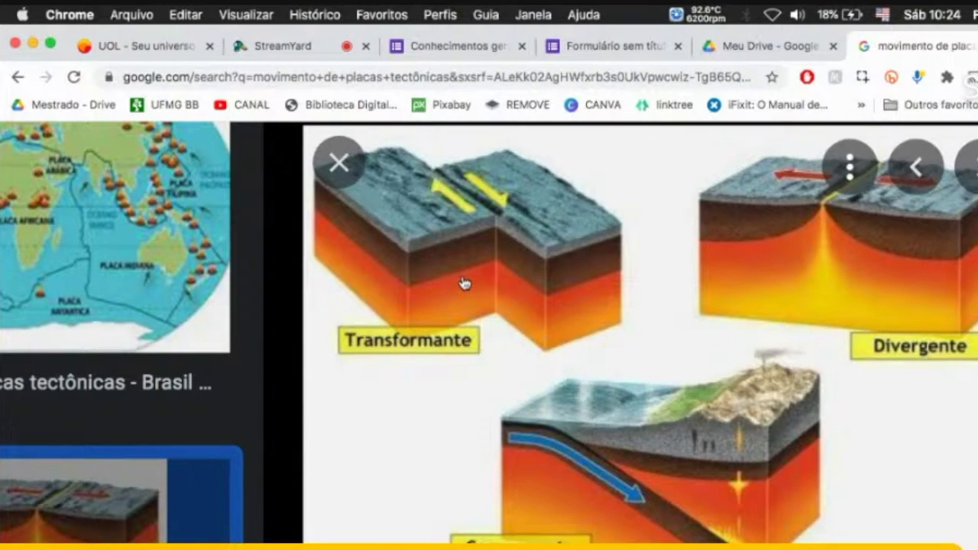
pyautogui.scroll(-5, 464, 283)
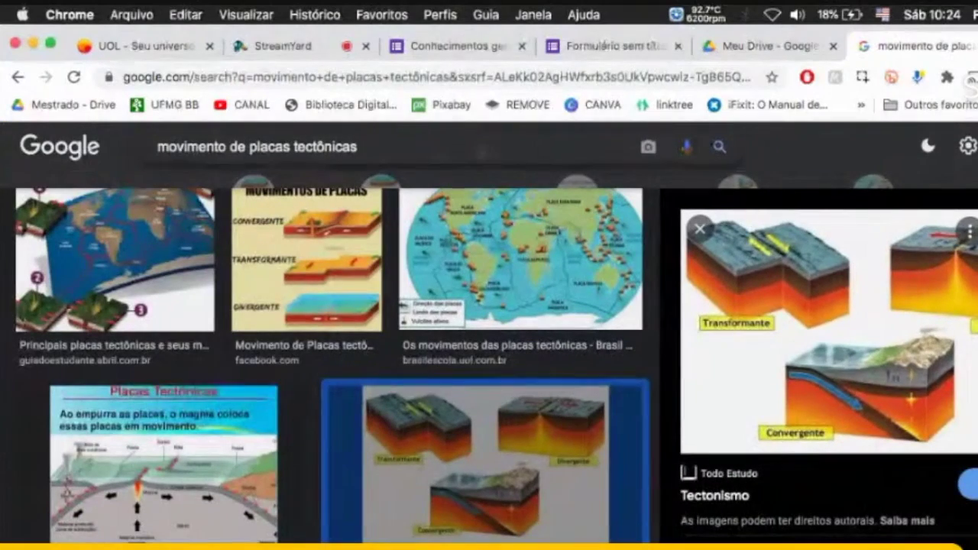
# Filter the image results by type so that only GIF images are listed
pyautogui.scroll(5, 481, 190)
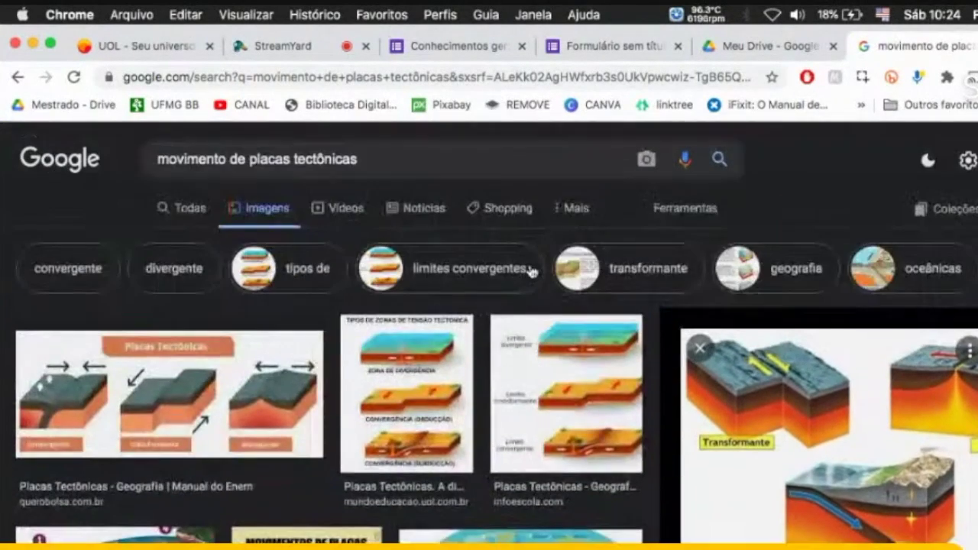
pyautogui.scroll(3, 680, 219)
pyautogui.scroll(3, 680, 219)
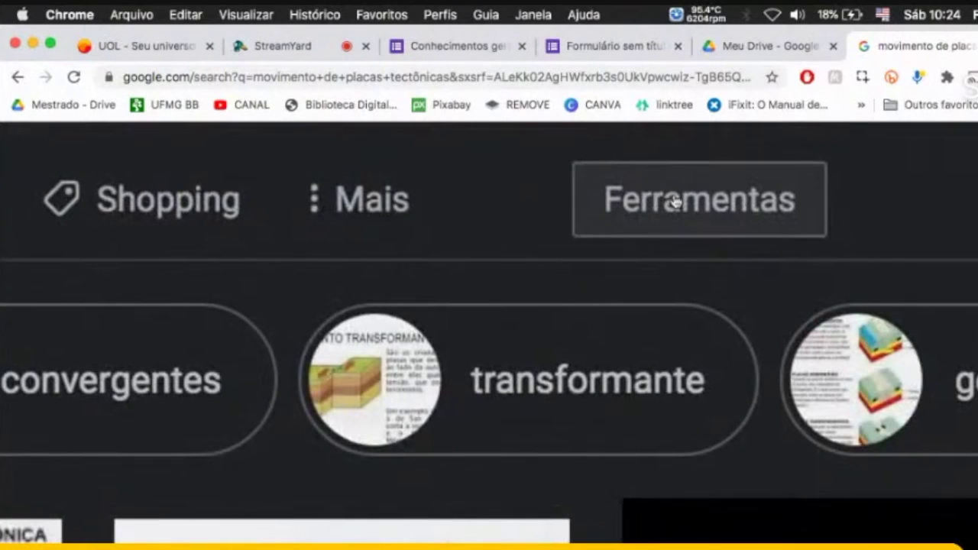
pyautogui.scroll(-5, 672, 219)
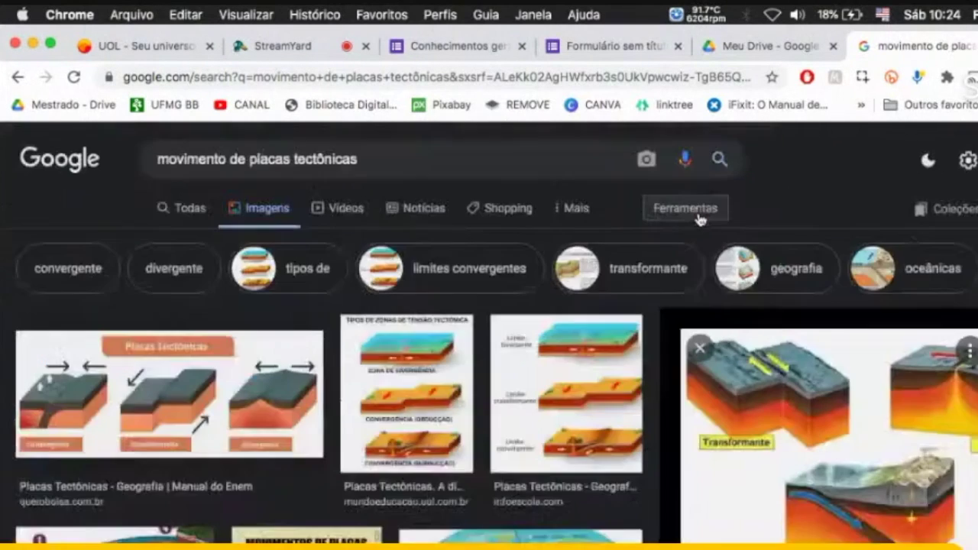
pyautogui.click(691, 211)
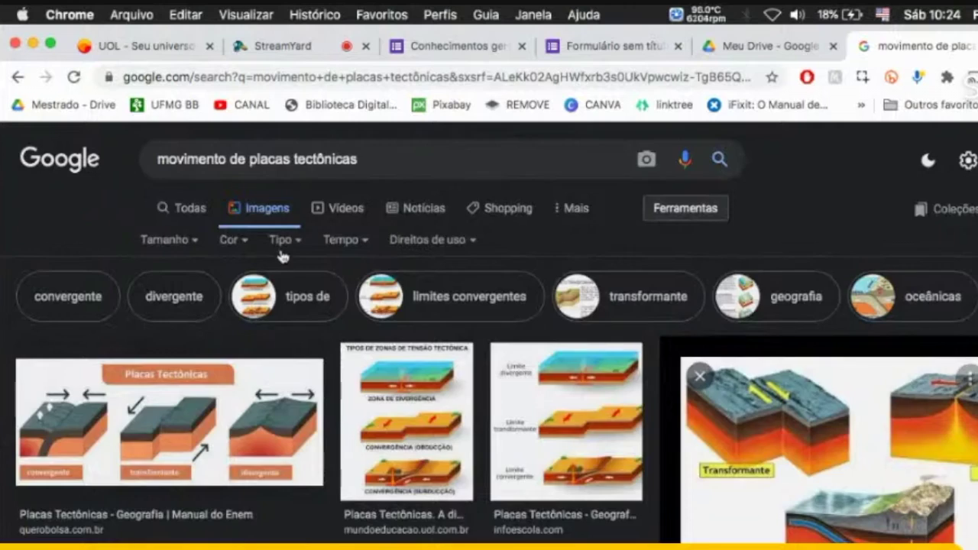
pyautogui.scroll(5, 282, 256)
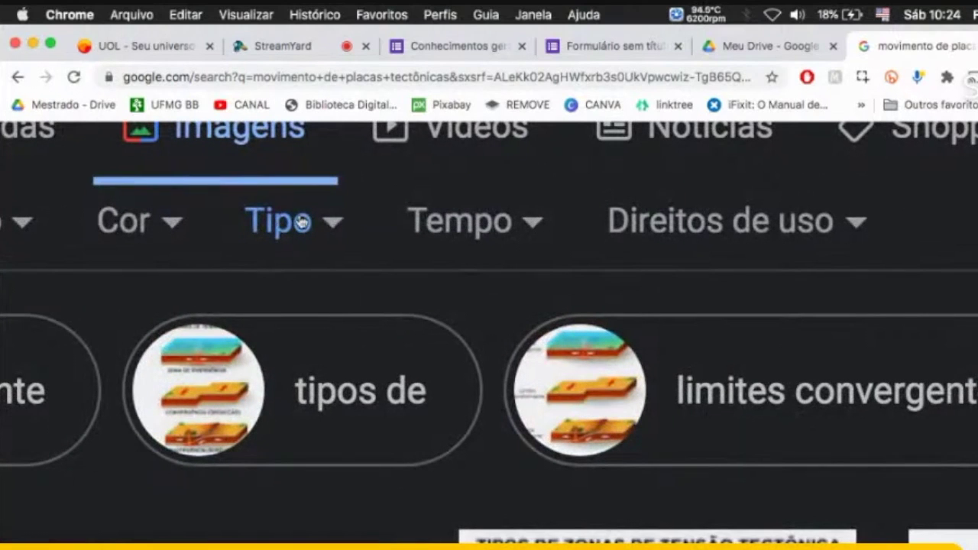
pyautogui.click(333, 222)
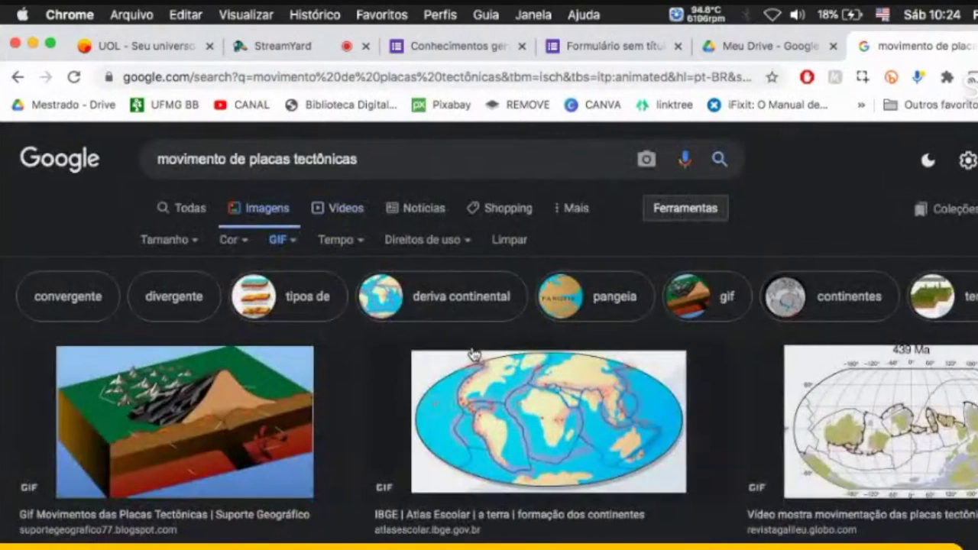
# Look through the GIF results for plate movements and preview the geoideias.com.br GIF of two plates sliding in opposite directions
pyautogui.scroll(-2, 473, 359)
pyautogui.scroll(-5, 498, 363)
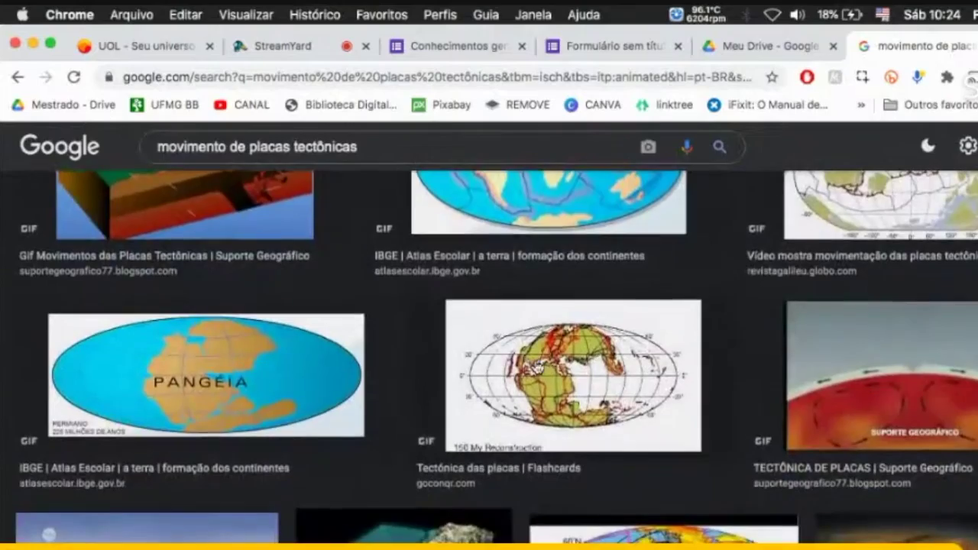
pyautogui.scroll(-4, 425, 403)
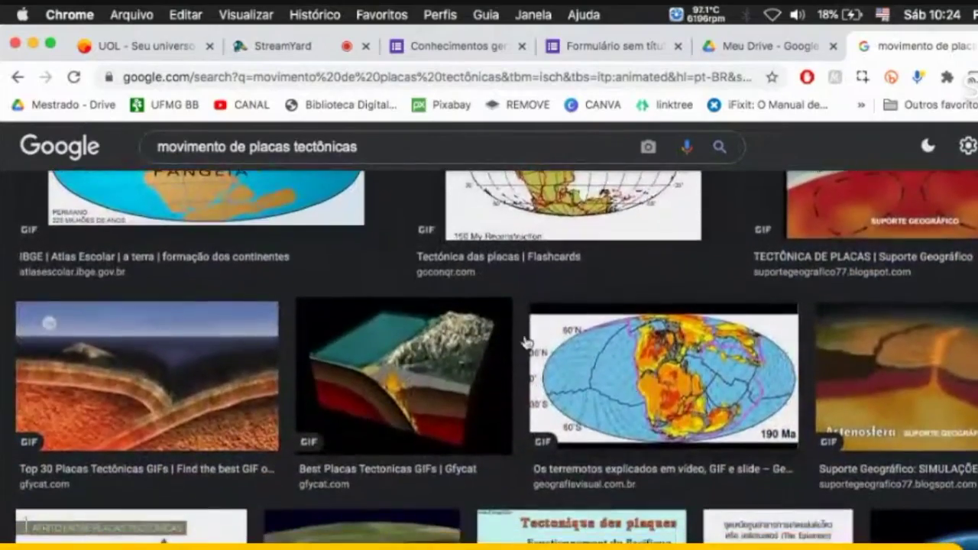
pyautogui.scroll(-4, 426, 404)
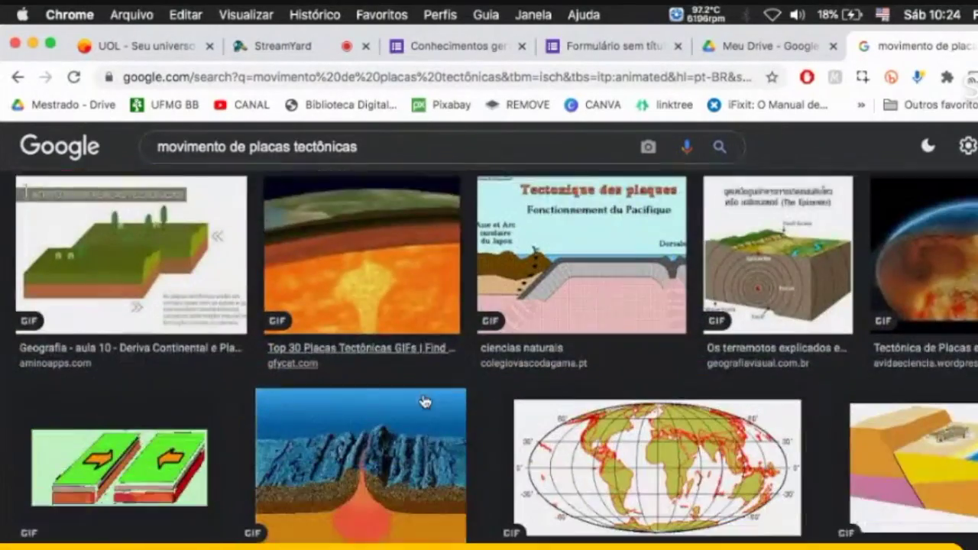
pyautogui.scroll(-4, 425, 403)
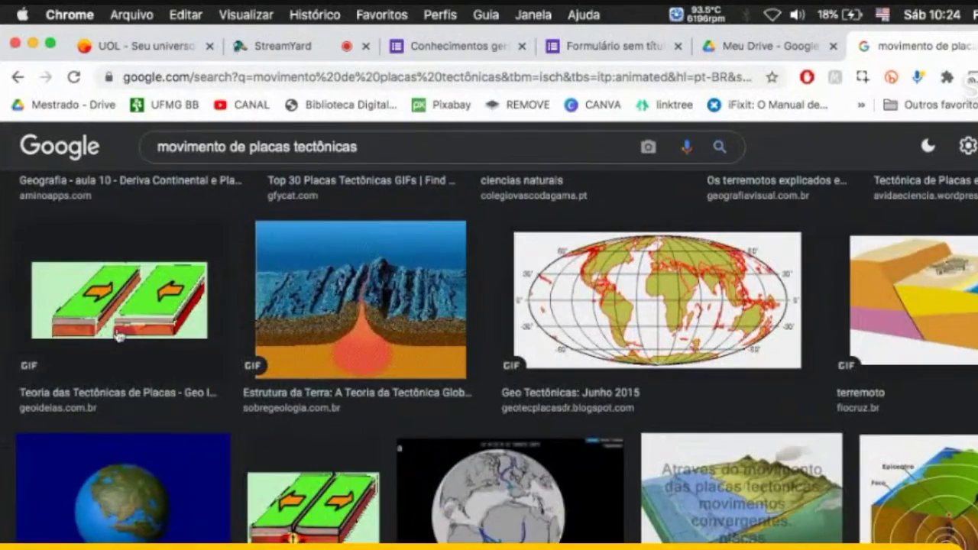
pyautogui.scroll(5, 120, 327)
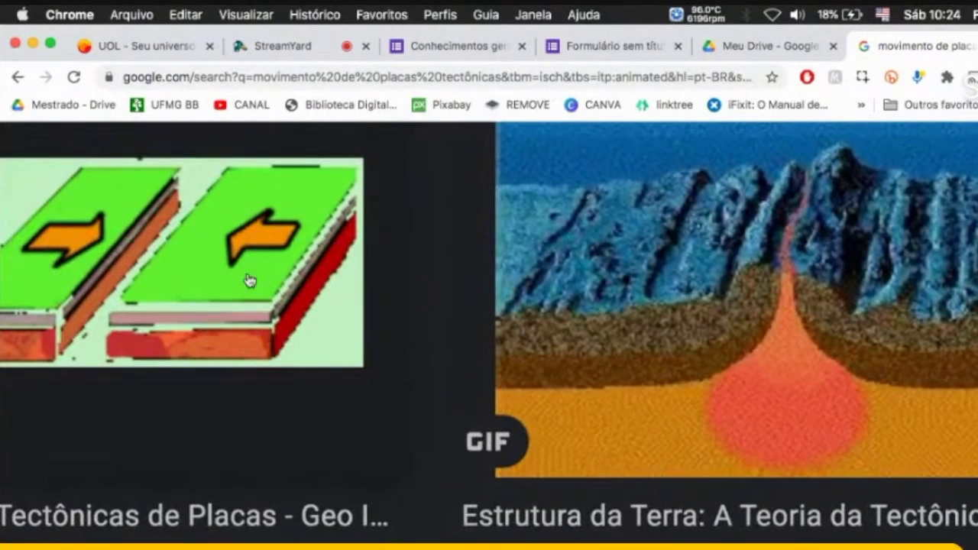
pyautogui.scroll(-5, 222, 284)
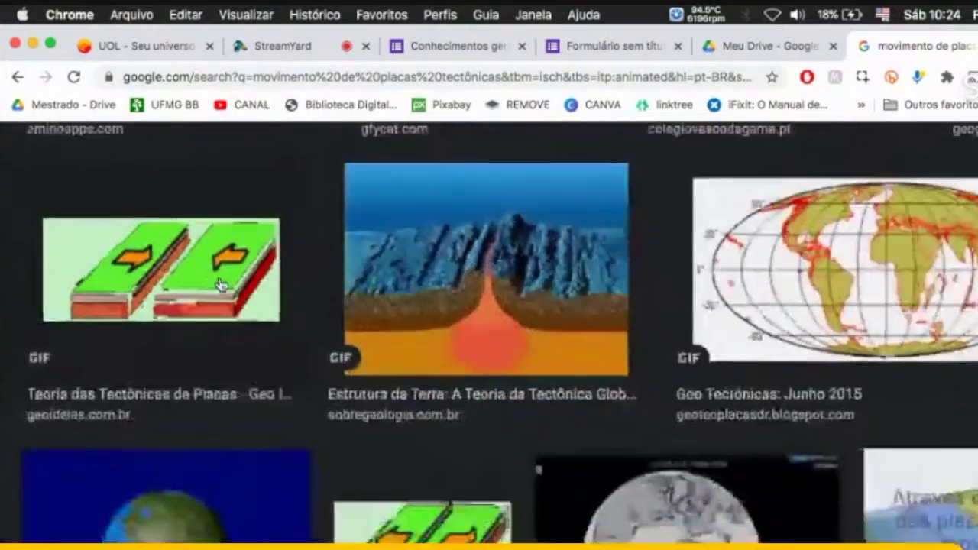
pyautogui.scroll(-5, 221, 289)
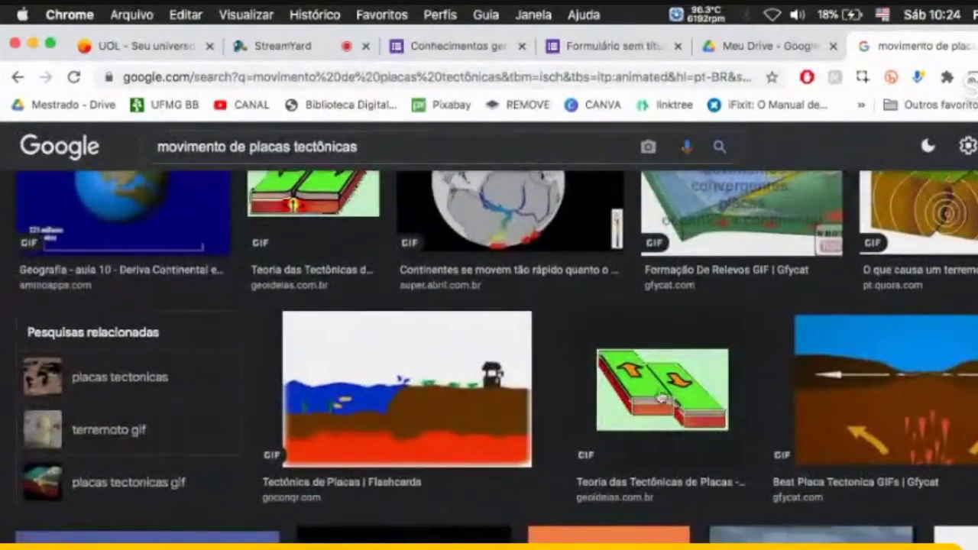
pyautogui.click(672, 386)
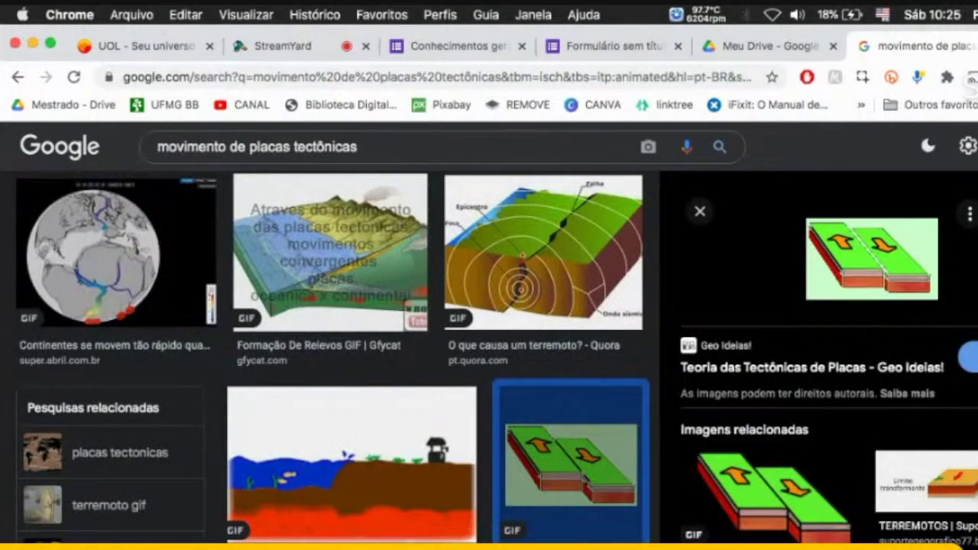
pyautogui.scroll(5, 956, 285)
pyautogui.scroll(3, 960, 284)
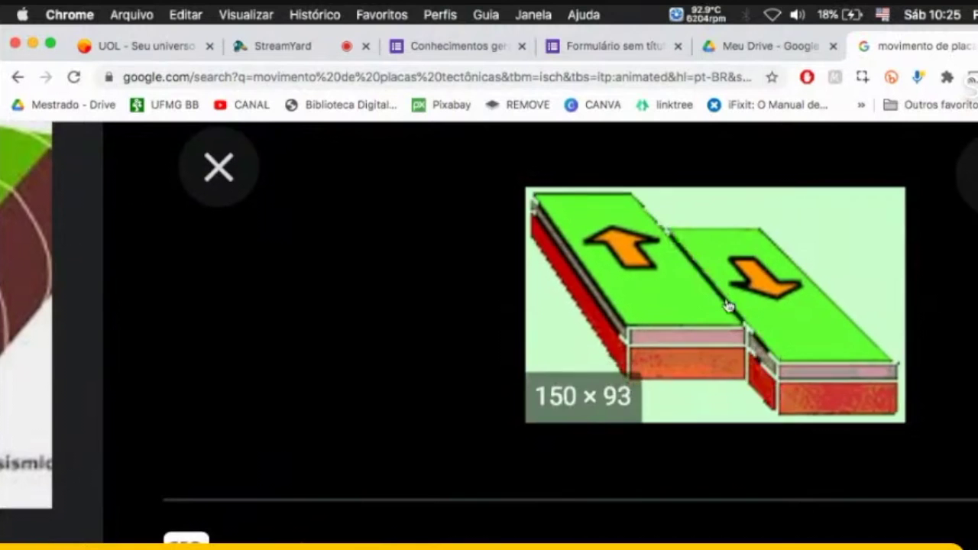
# Look through the related images for the Geo Ideias! plate GIF, returning to its preview
pyautogui.scroll(-5, 752, 325)
pyautogui.scroll(-5, 752, 326)
pyautogui.scroll(-3, 753, 320)
pyautogui.scroll(-3, 753, 315)
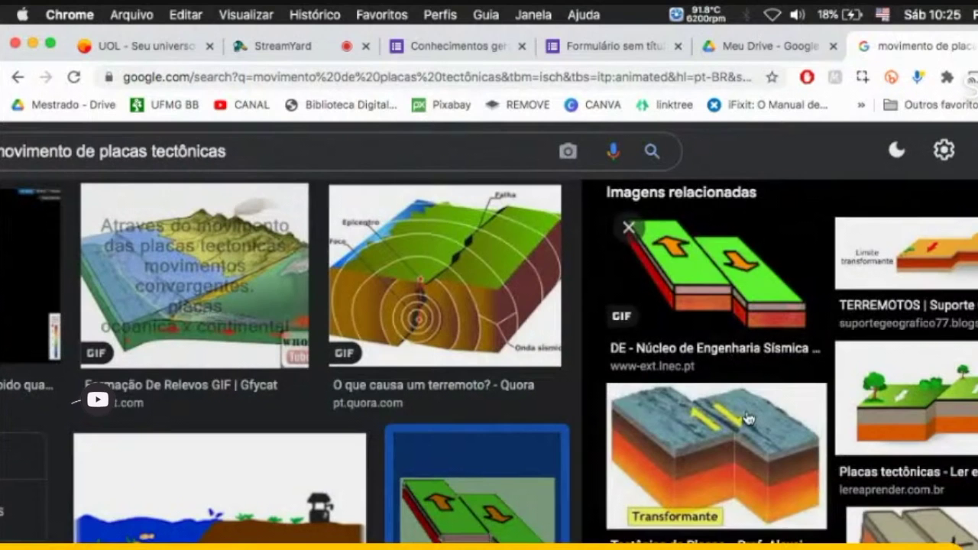
pyautogui.scroll(-2, 775, 458)
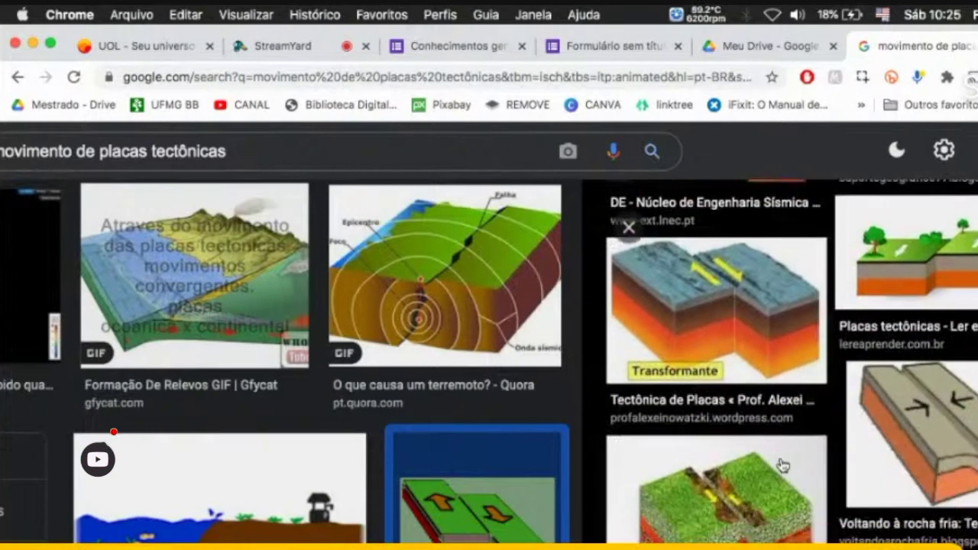
pyautogui.scroll(10, 802, 458)
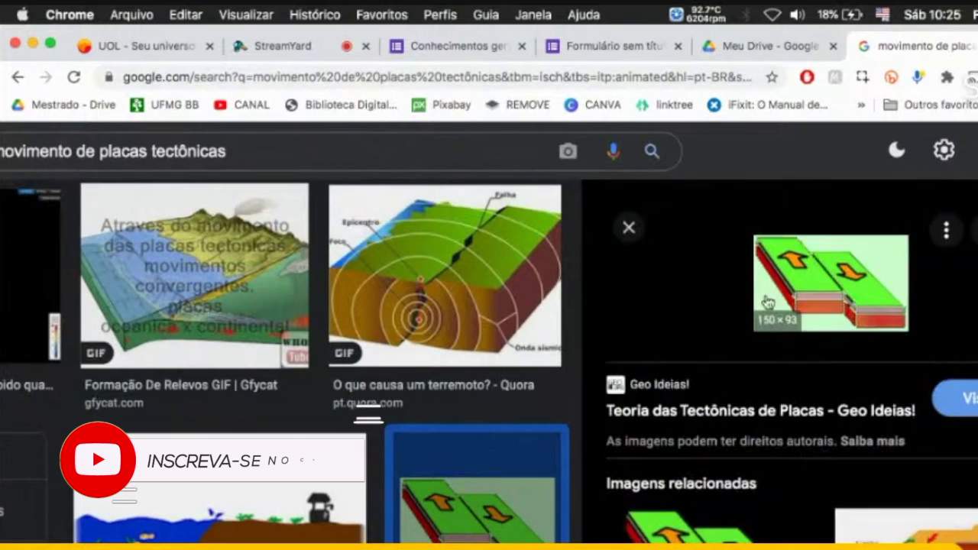
pyautogui.scroll(5, 871, 294)
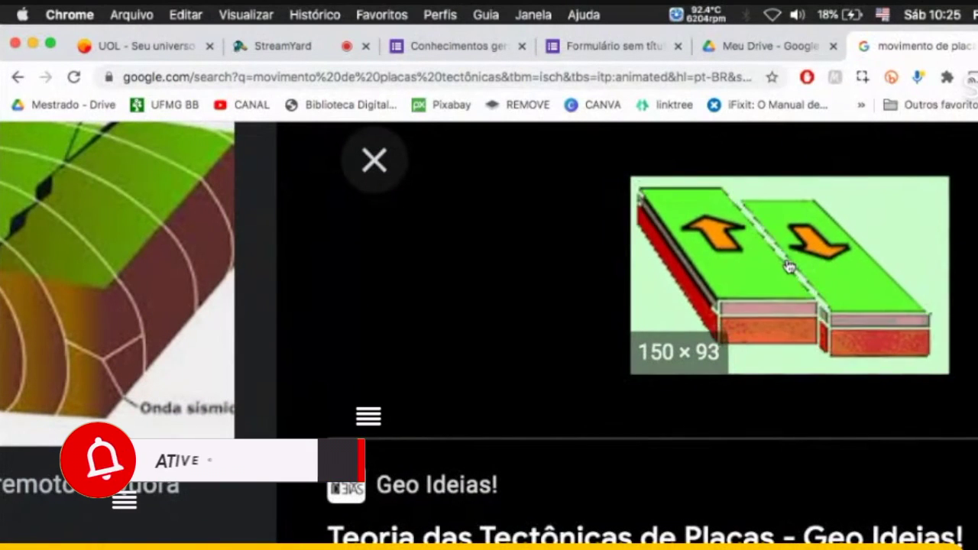
# Save the Geo Ideias! plate GIF as "transformante" in the Transferências folder, using the Imagem GIF format
pyautogui.click(787, 265)
pyautogui.click(977, 46)
pyautogui.rightClick(780, 239)
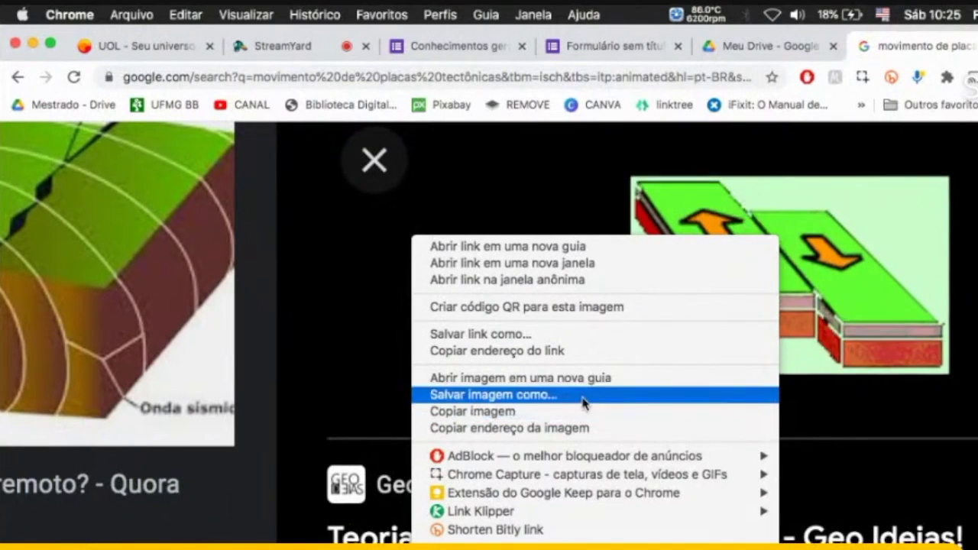
pyautogui.click(822, 216)
pyautogui.rightClick(822, 214)
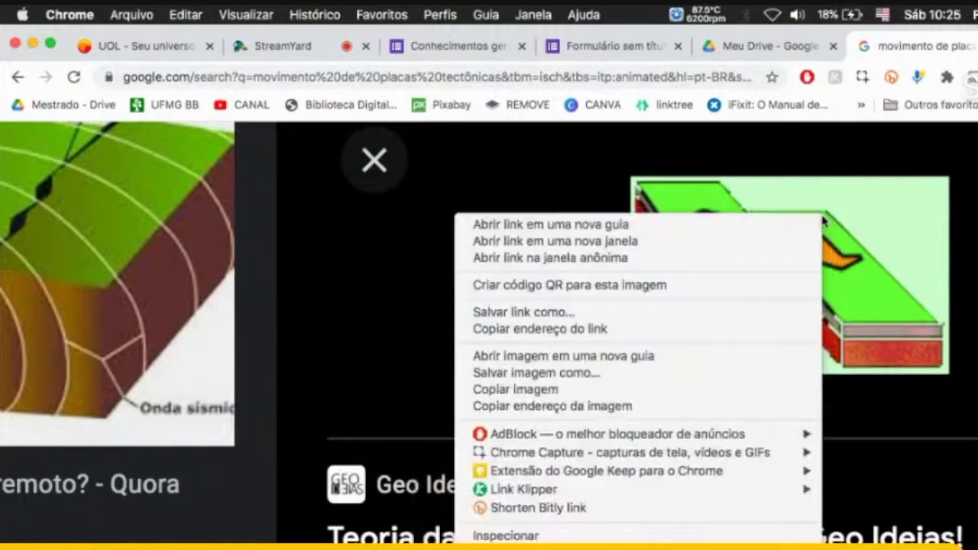
pyautogui.click(536, 375)
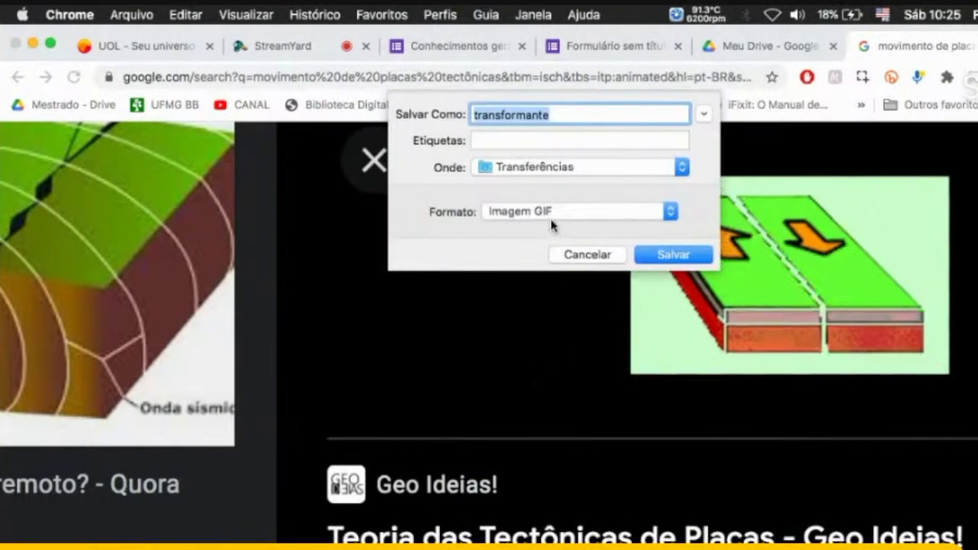
pyautogui.click(566, 217)
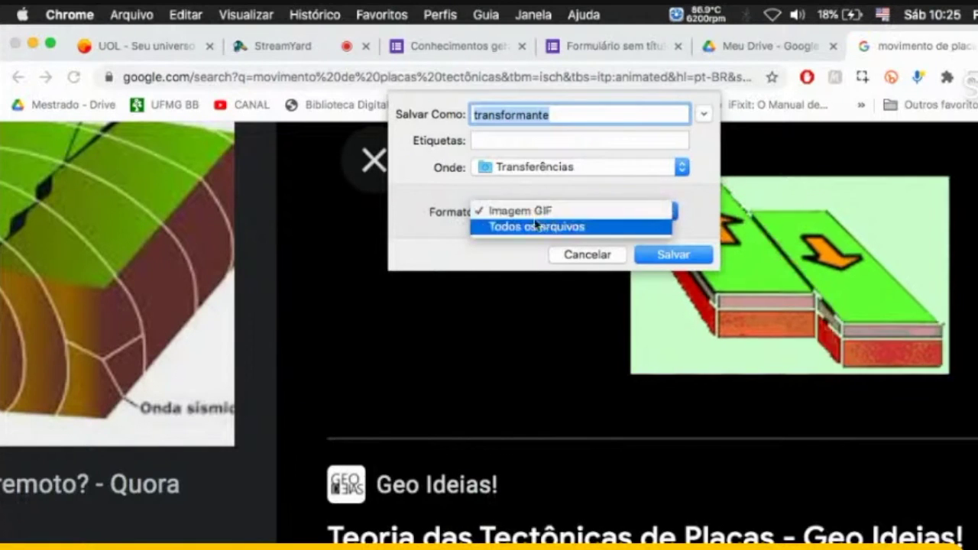
pyautogui.click(607, 218)
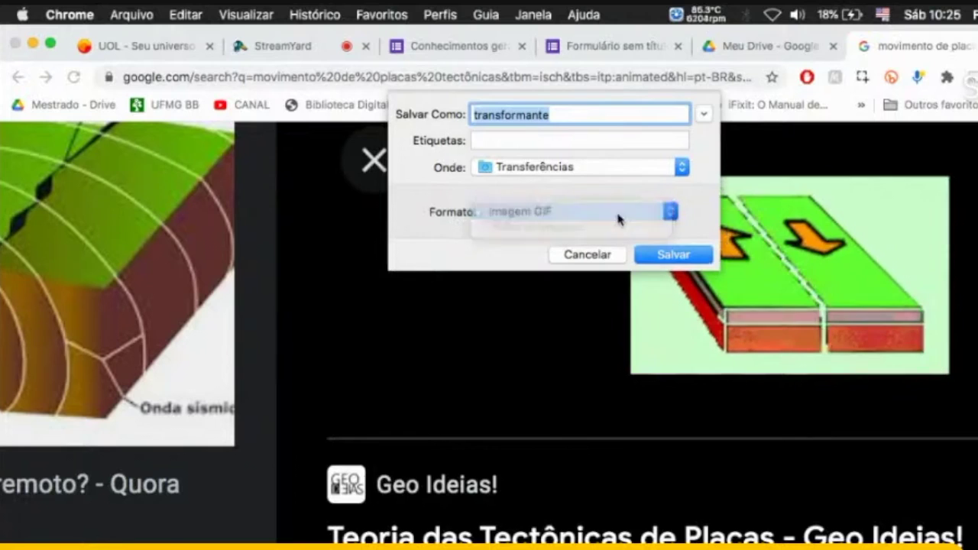
pyautogui.click(670, 256)
# Return to the geography form and upload the saved plate GIF into the tectonic plates question
pyautogui.click(601, 49)
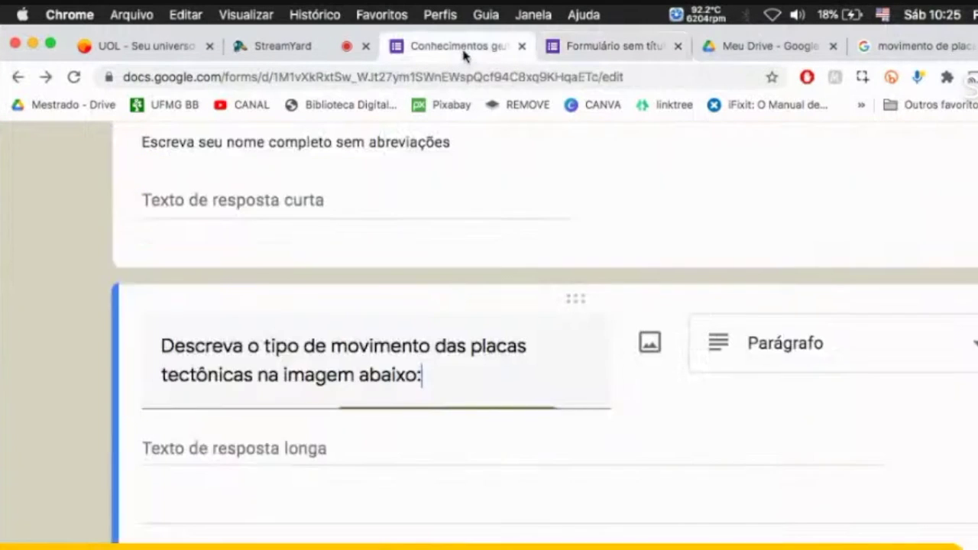
pyautogui.click(458, 46)
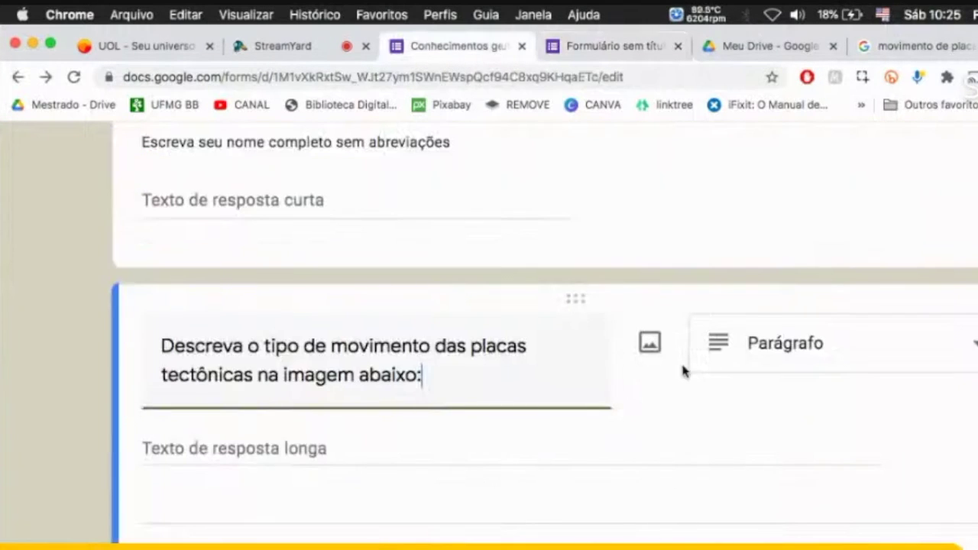
pyautogui.scroll(2, 654, 348)
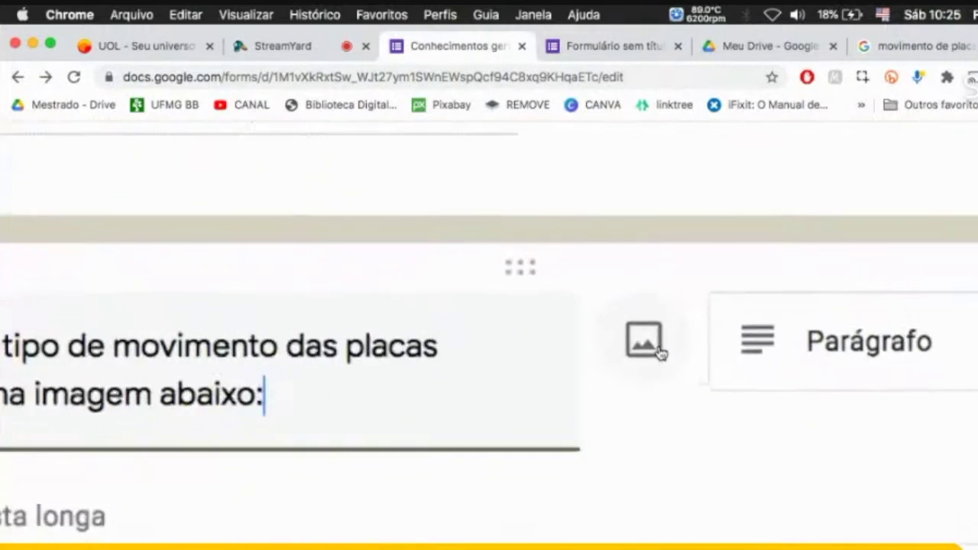
pyautogui.scroll(2, 659, 351)
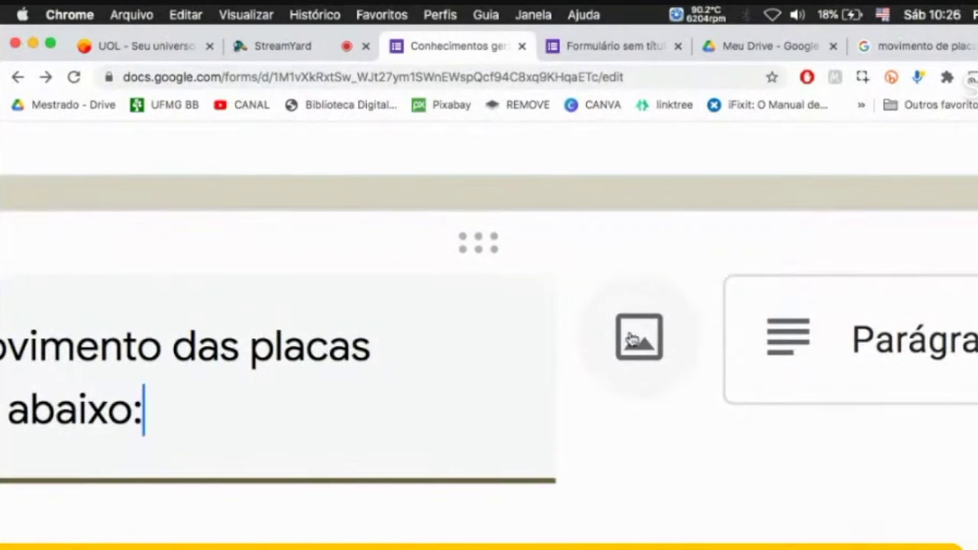
pyautogui.scroll(-3, 638, 336)
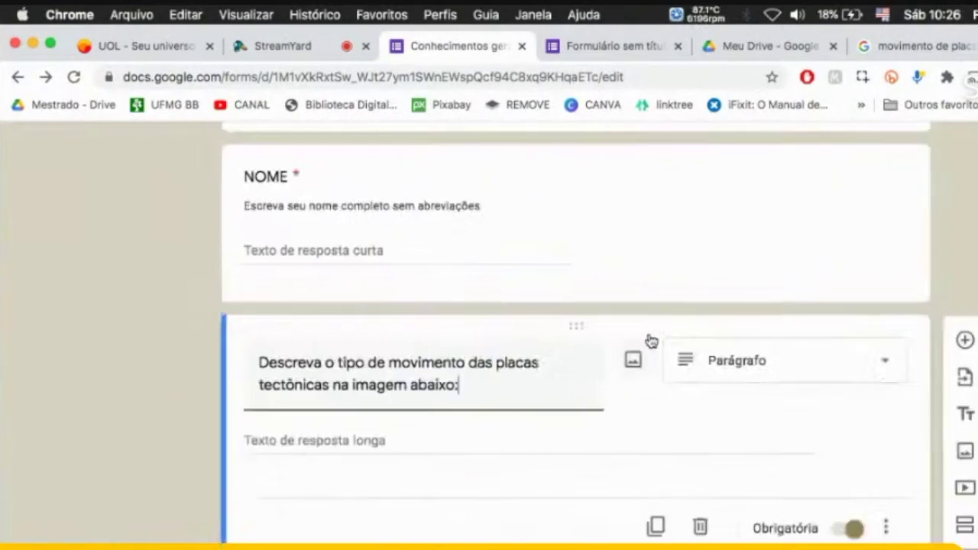
pyautogui.scroll(1, 651, 339)
pyautogui.click(641, 372)
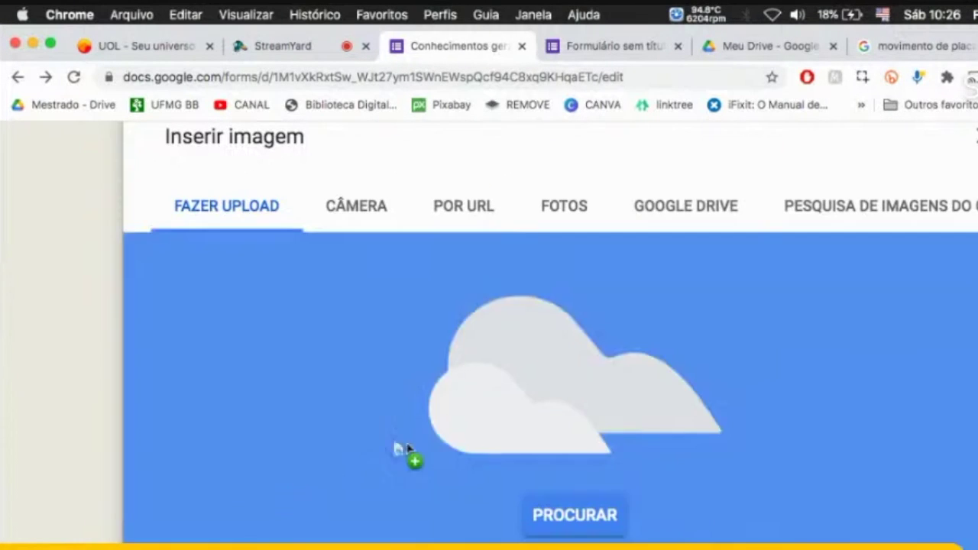
pyautogui.moveTo(400, 452); pyautogui.dragTo(561, 365)
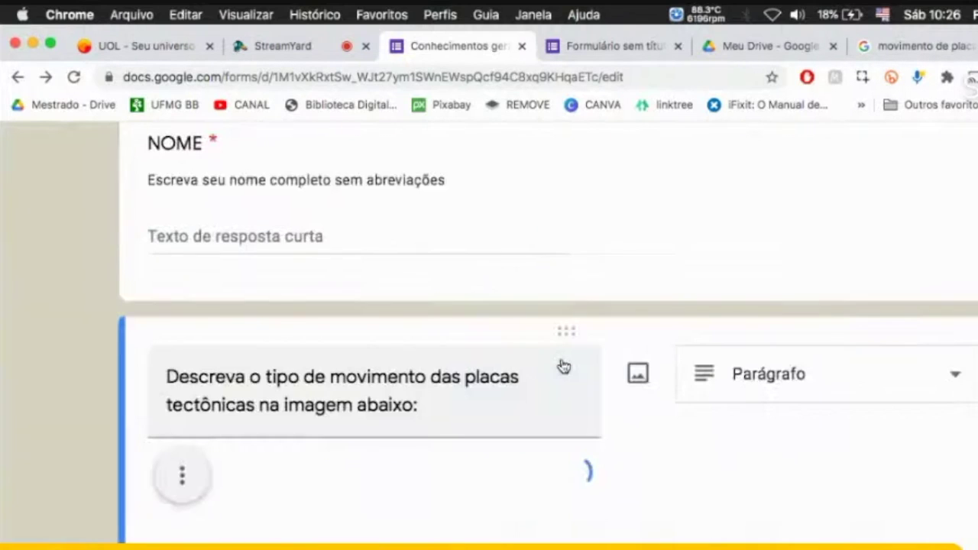
# Check the uploaded plate GIF in the tectonic plates question and align it to the center
pyautogui.scroll(-3, 472, 405)
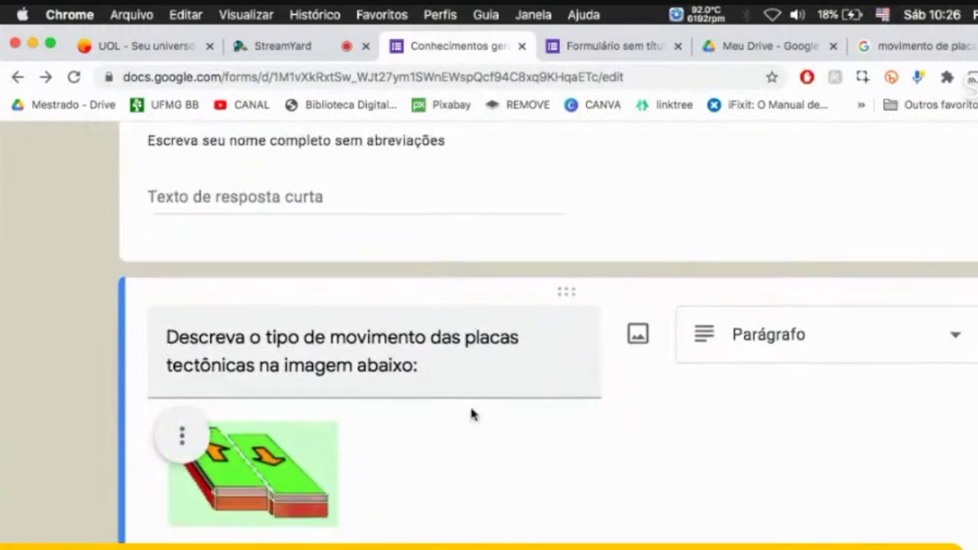
pyautogui.scroll(5, 250, 378)
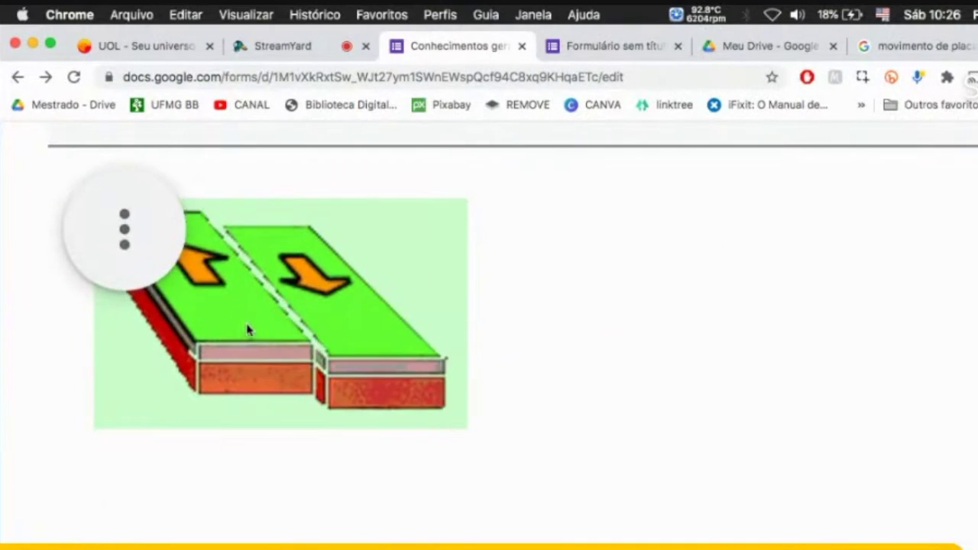
pyautogui.scroll(-5, 248, 330)
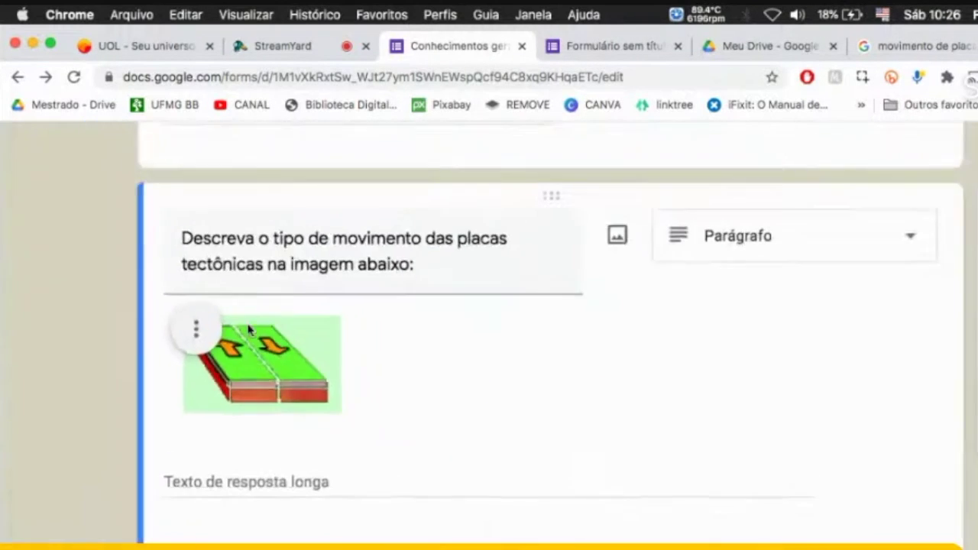
pyautogui.click(203, 341)
pyautogui.click(143, 353)
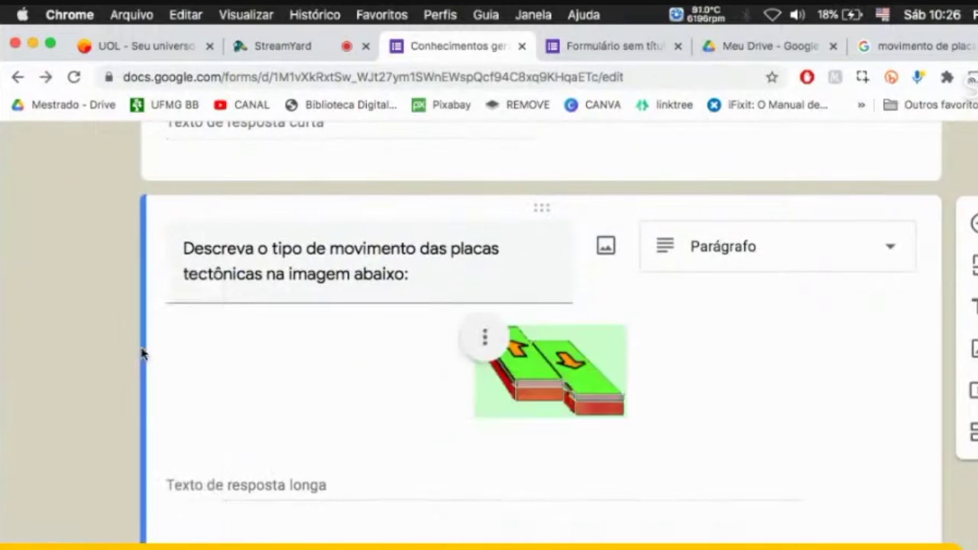
# Enlarge the plate GIF so it fills most of the tectonic plates question's width
pyautogui.click(615, 388)
pyautogui.moveTo(627, 421); pyautogui.dragTo(964, 547)
pyautogui.scroll(-2, 850, 413)
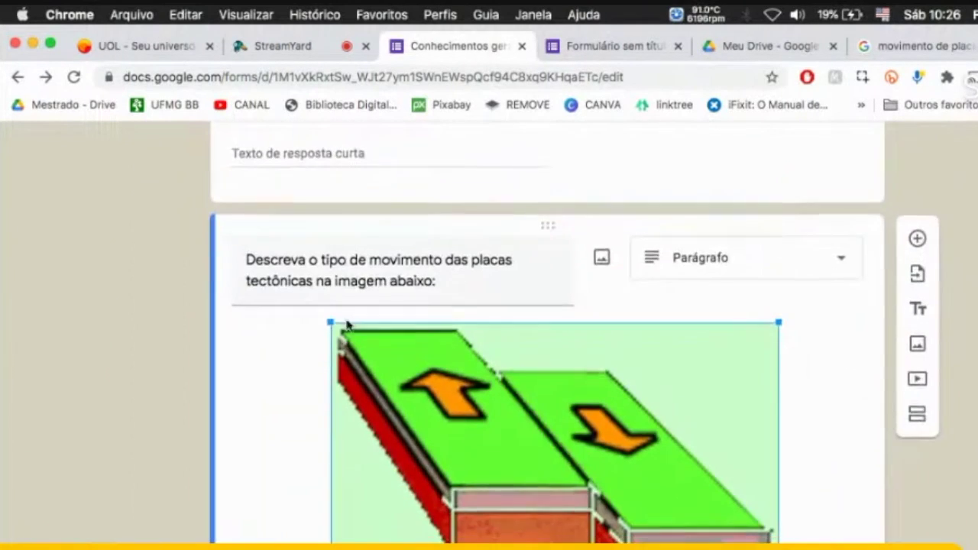
pyautogui.scroll(-2, 381, 282)
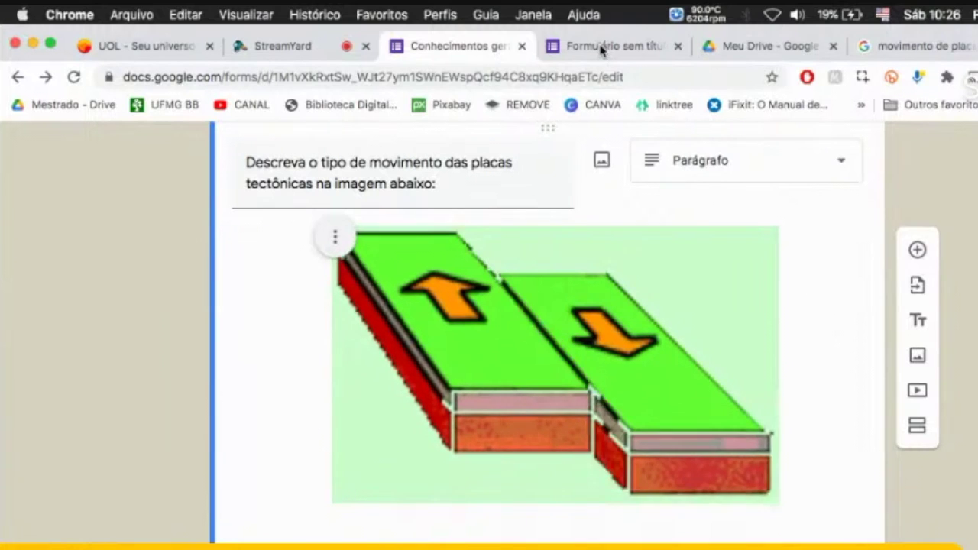
# Check how the tectonic plates question and its animated GIF appear in the form's respondent view
pyautogui.click(596, 47)
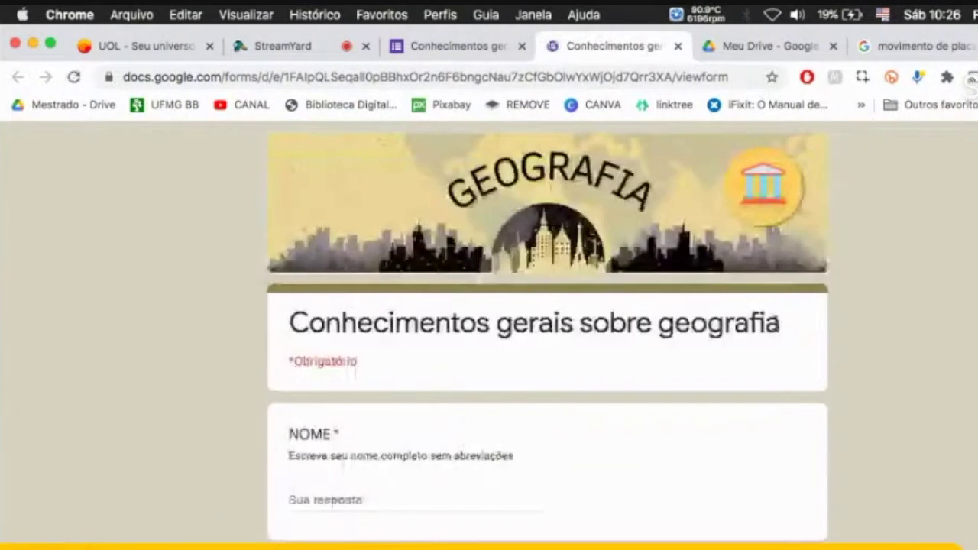
pyautogui.scroll(-2, 775, 324)
pyautogui.scroll(-5, 775, 324)
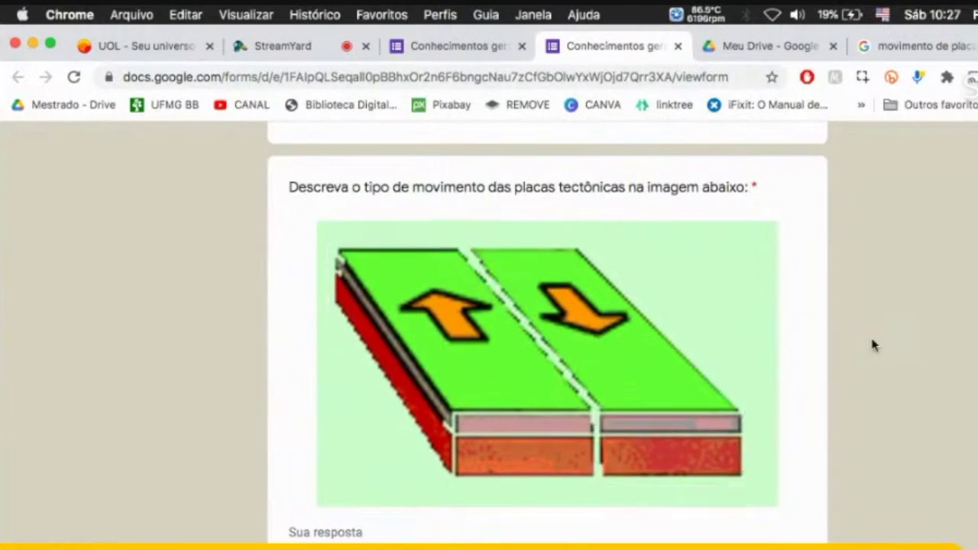
# Return to the GIF results and preview the Atlas Escolar IBGE animation of continent formation starting from Pangéia
pyautogui.click(920, 46)
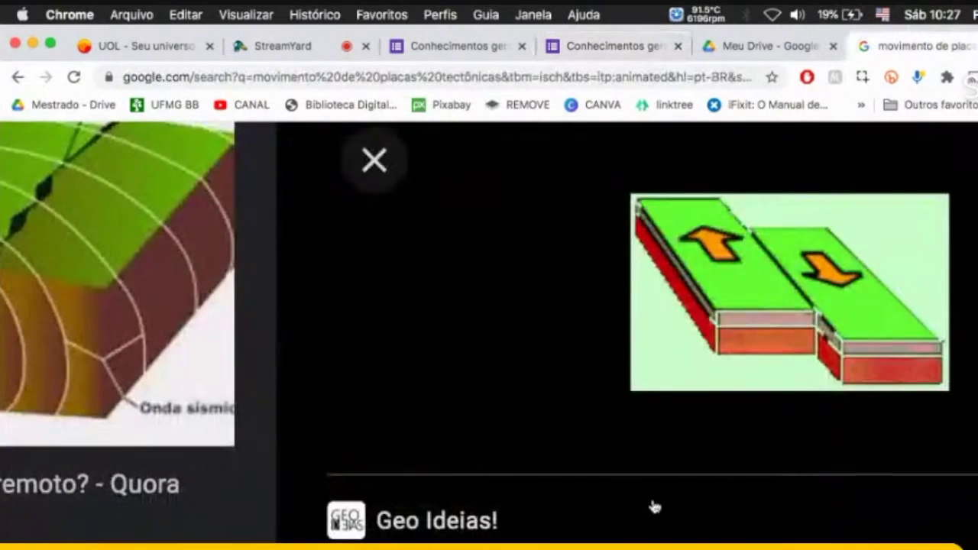
pyautogui.scroll(-3, 615, 474)
pyautogui.scroll(-5, 401, 520)
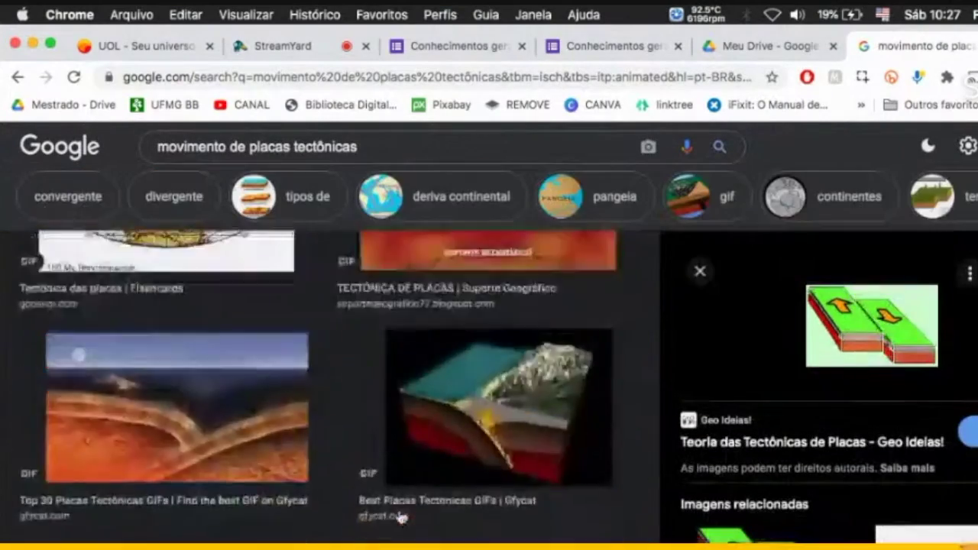
pyautogui.scroll(10, 400, 517)
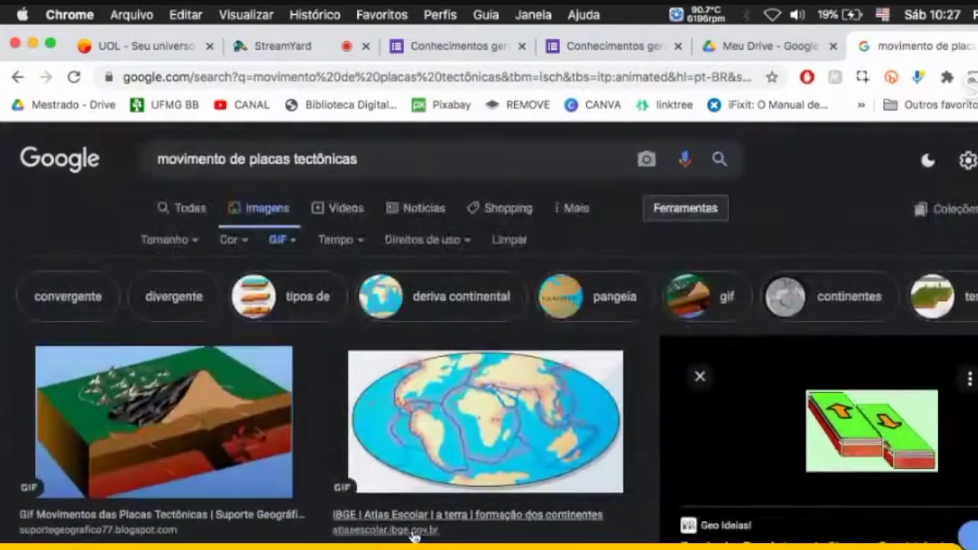
pyautogui.scroll(-2, 413, 537)
pyautogui.click(428, 527)
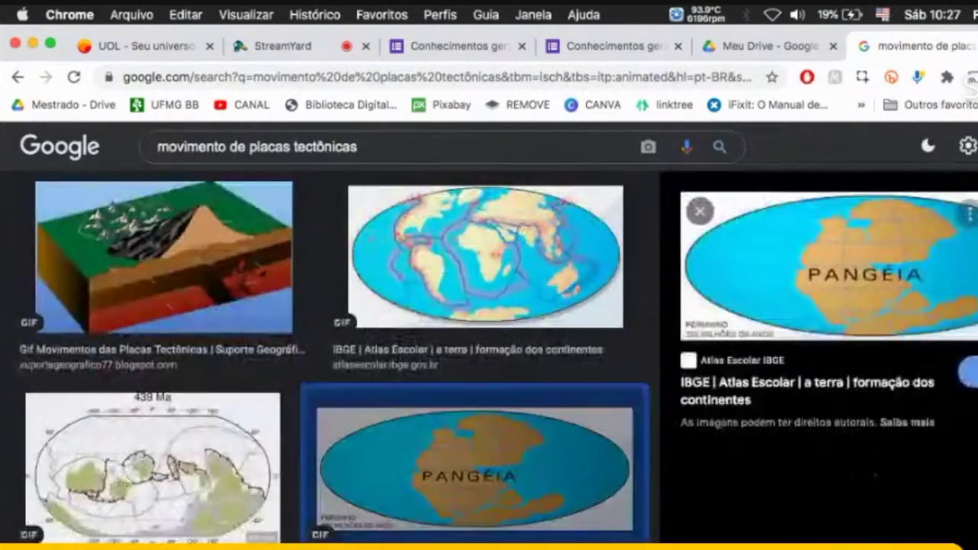
pyautogui.scroll(5, 871, 271)
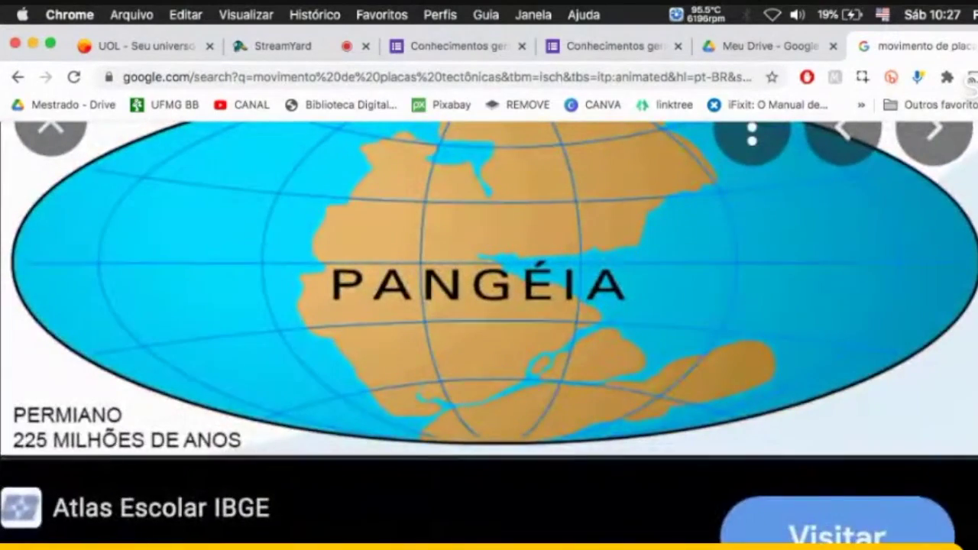
pyautogui.scroll(2, 939, 348)
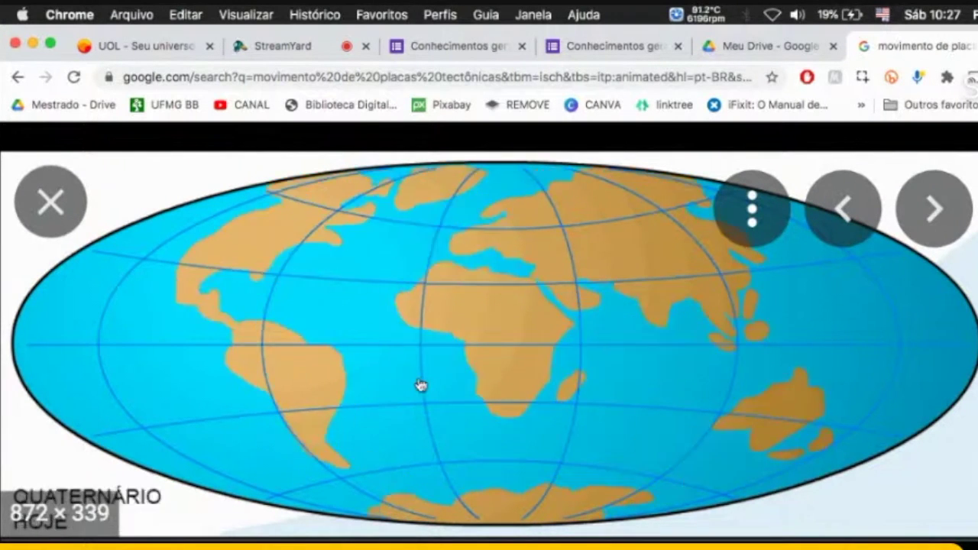
pyautogui.press('Escape')
# Replace the image search query with "pangeia" and run the search
pyautogui.scroll(3, 366, 165)
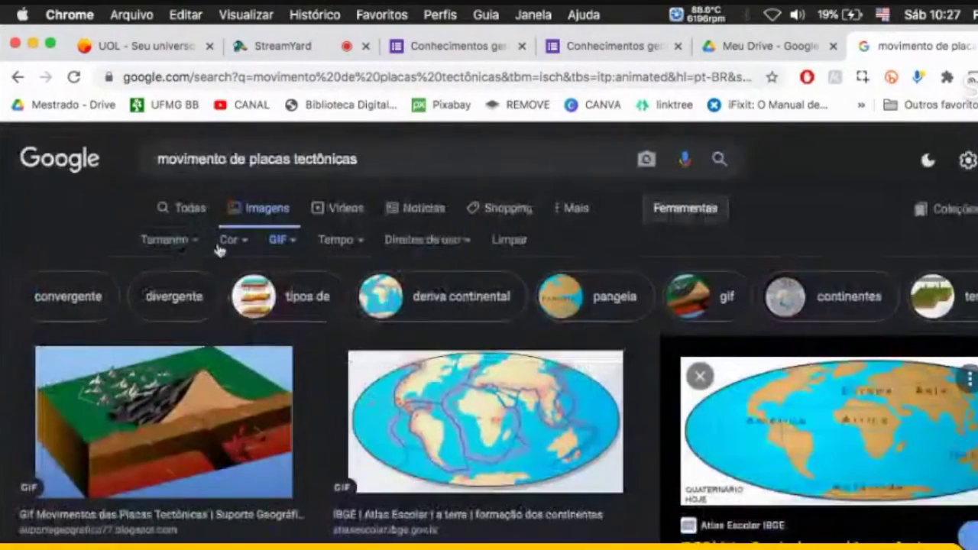
pyautogui.doubleClick(366, 165)
pyautogui.tripleClick(366, 165)
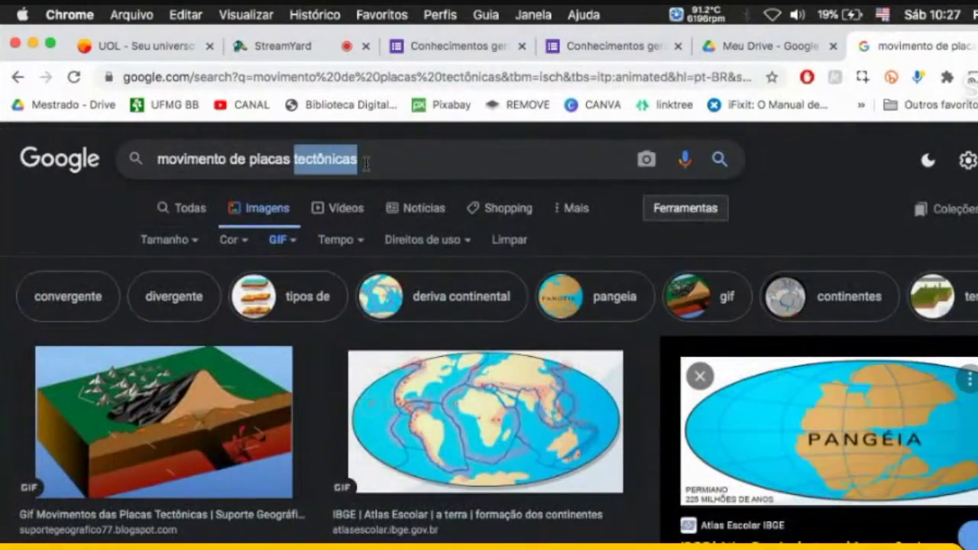
pyautogui.write('pn')
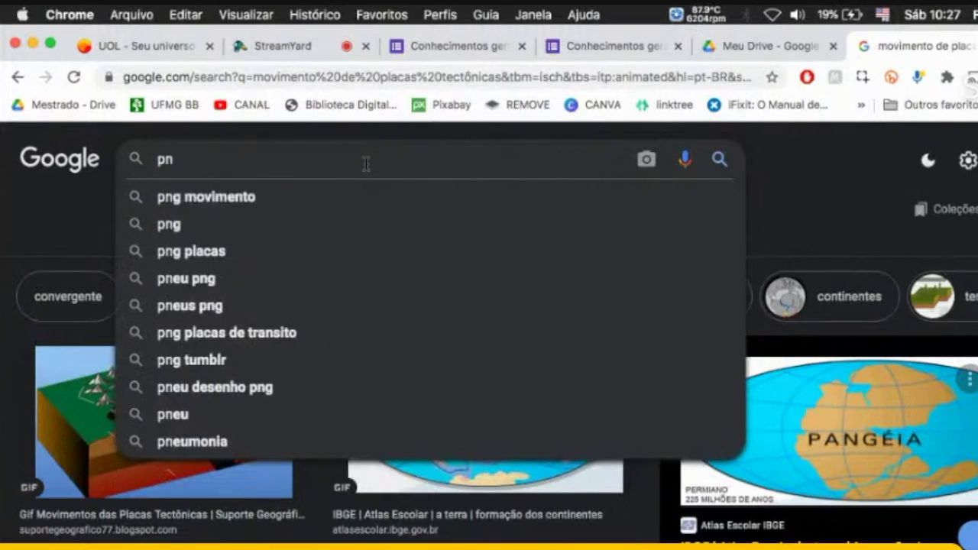
pyautogui.write('angeia')
pyautogui.press('Return')
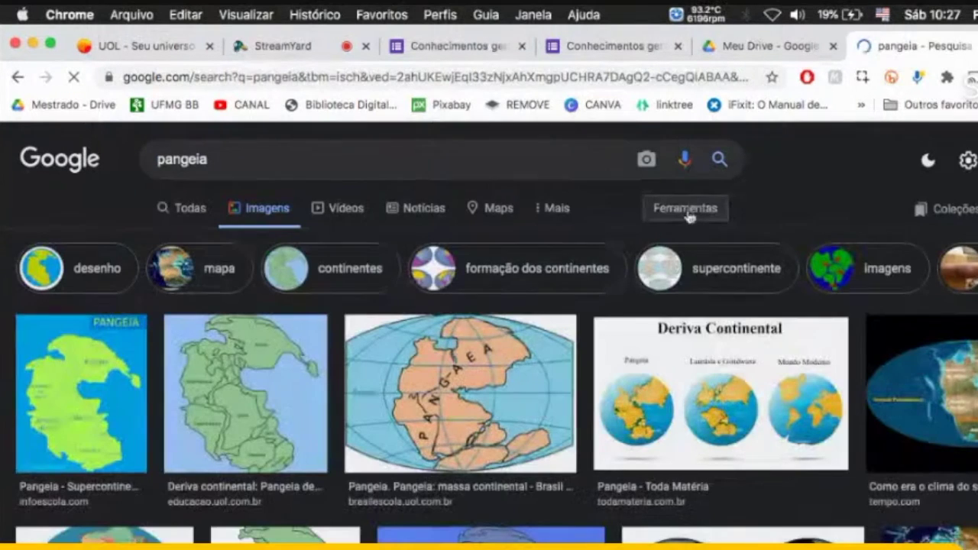
# Limit the "pangeia" image results to the GIF type
pyautogui.click(686, 215)
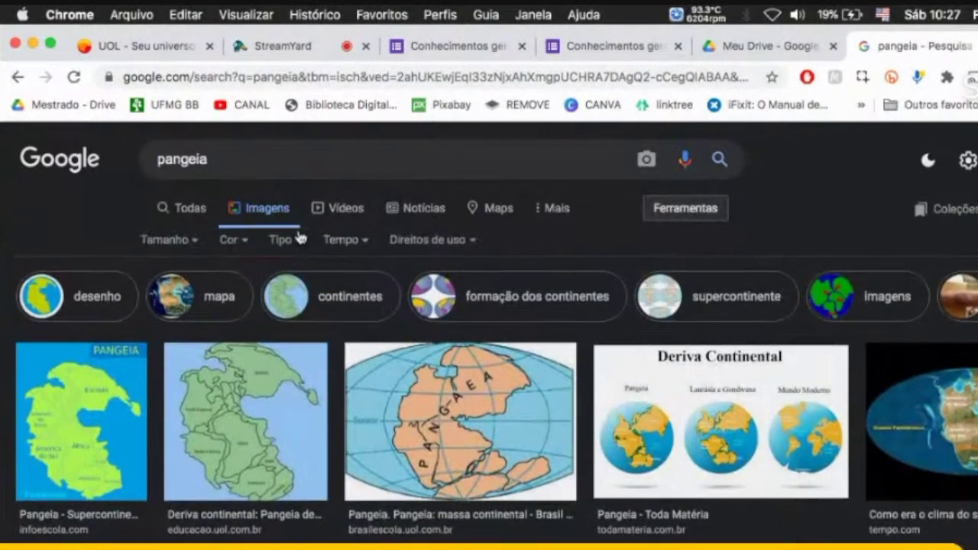
pyautogui.click(299, 242)
pyautogui.click(305, 348)
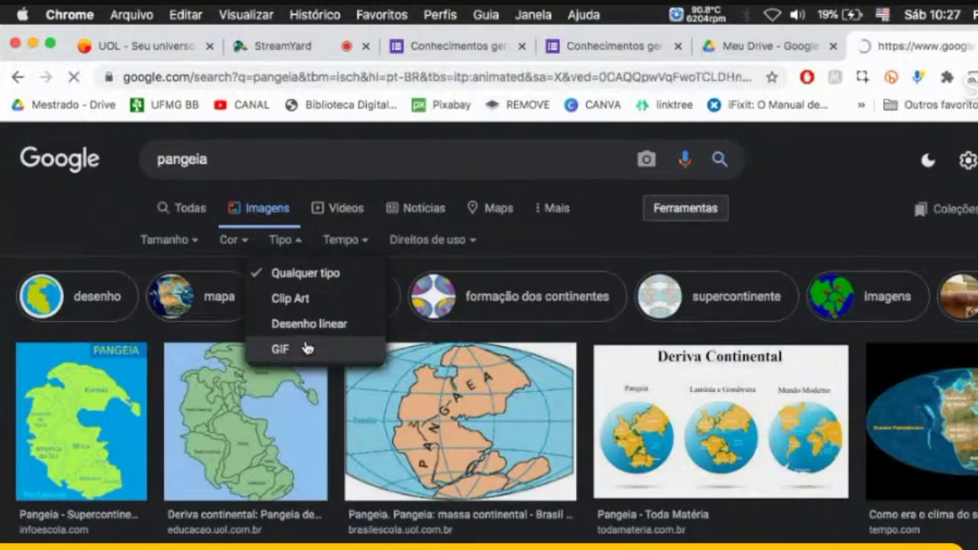
# Preview the globe GIF from Fatos Desconhecidos and the "DERIVA dos CONTINENTES" animation up close
pyautogui.click(359, 343)
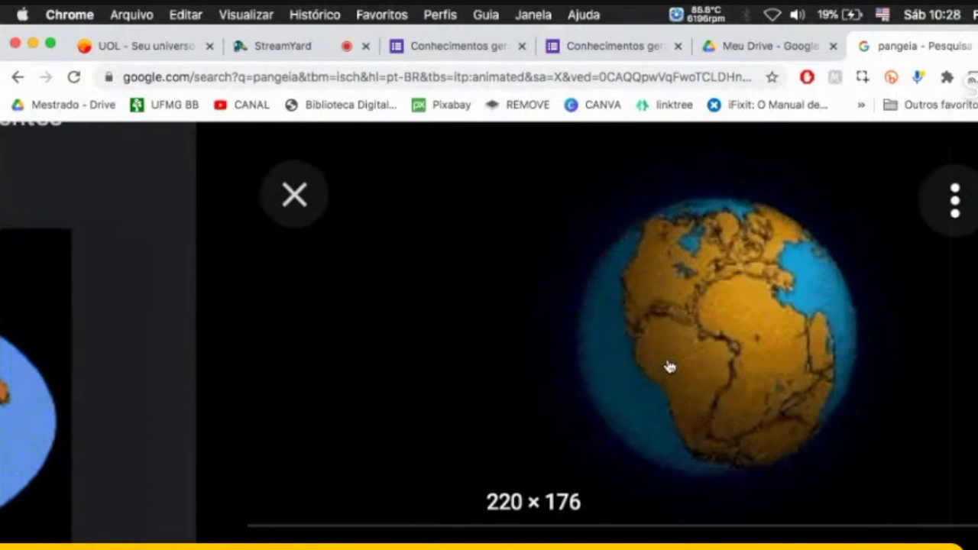
pyautogui.scroll(-5, 669, 367)
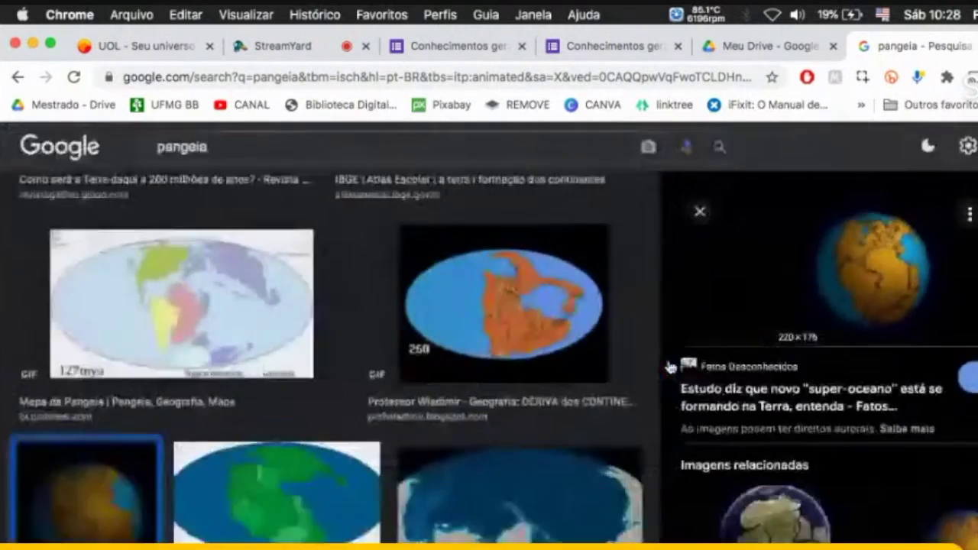
pyautogui.click(514, 315)
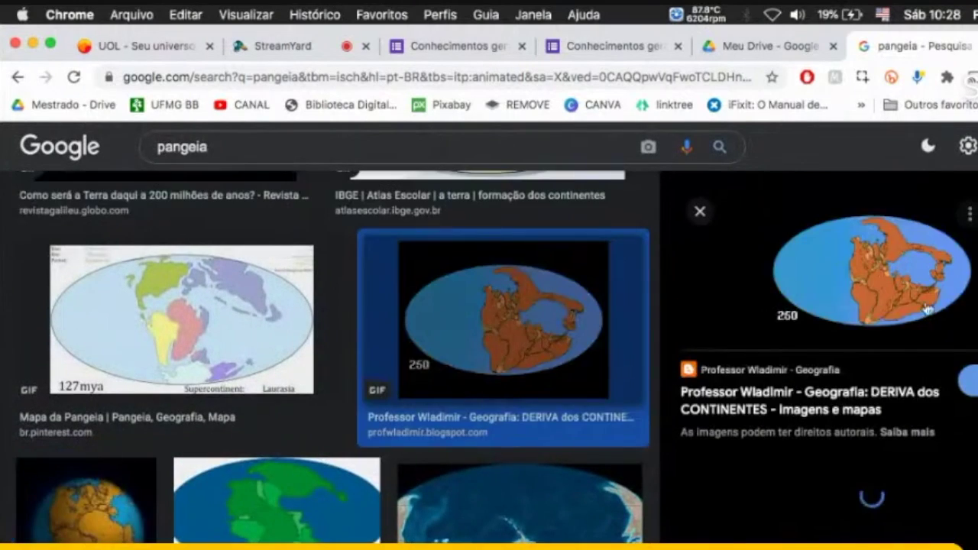
pyautogui.scroll(5, 956, 279)
pyautogui.scroll(5, 959, 283)
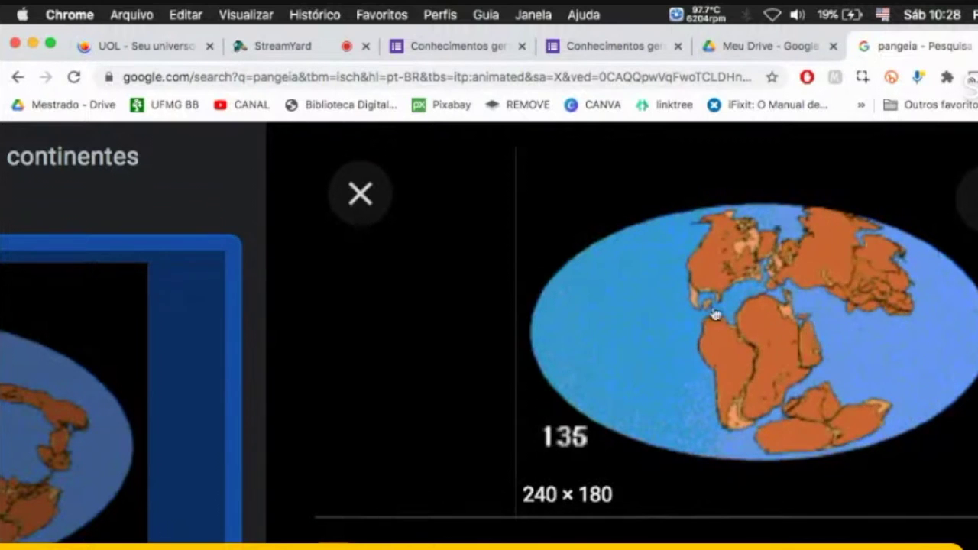
pyautogui.scroll(-5, 518, 254)
# Replace the image search query with "volei com saque por cima" and run the search
pyautogui.scroll(10, 518, 253)
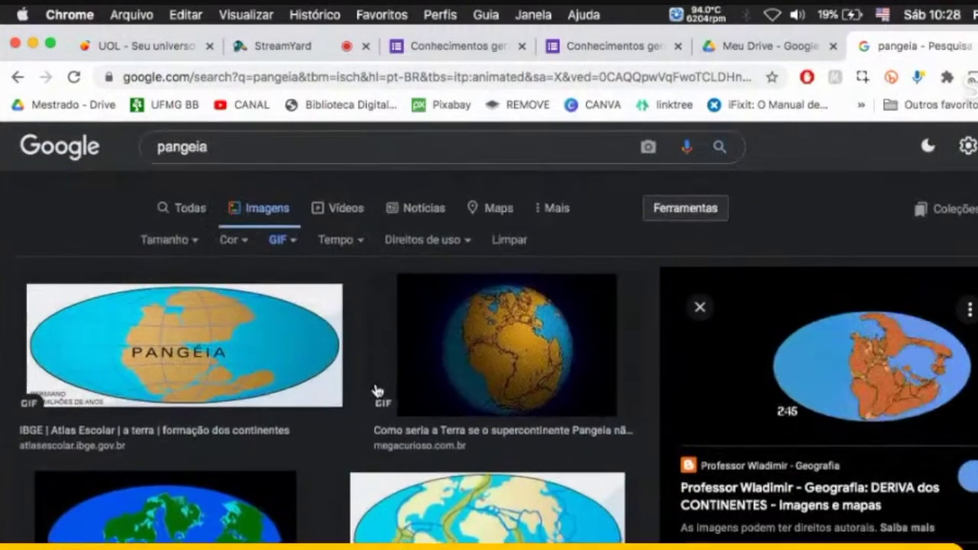
pyautogui.doubleClick(189, 163)
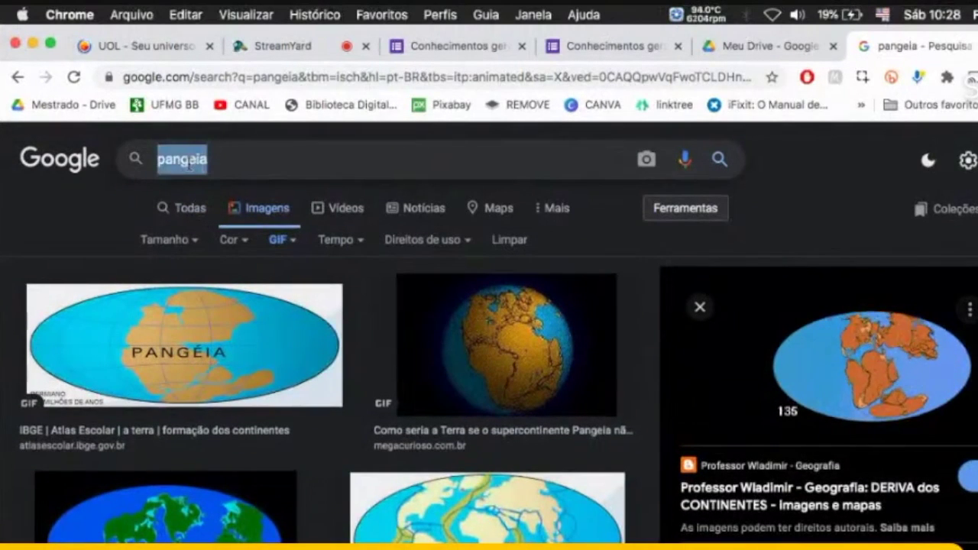
pyautogui.write('volei')
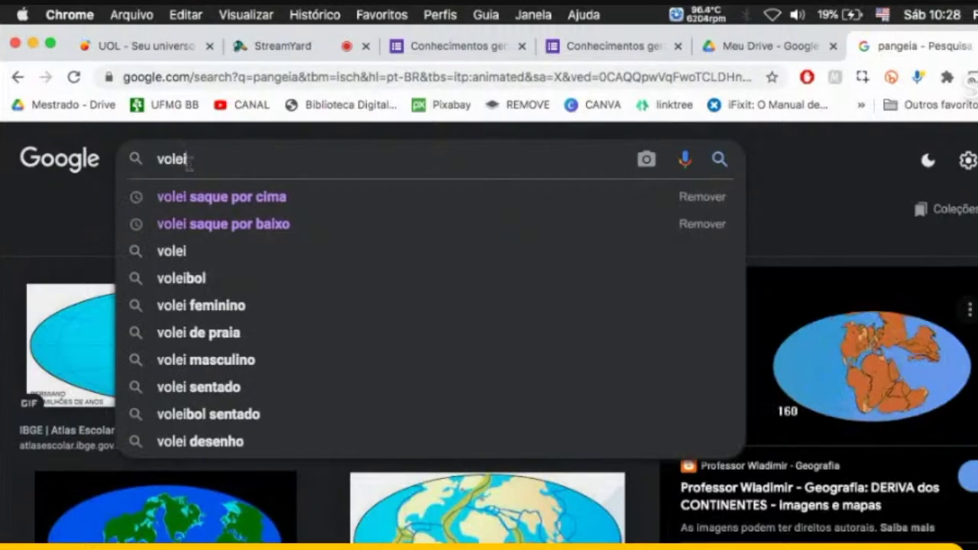
pyautogui.write(' com saque por cima')
pyautogui.press('Return')
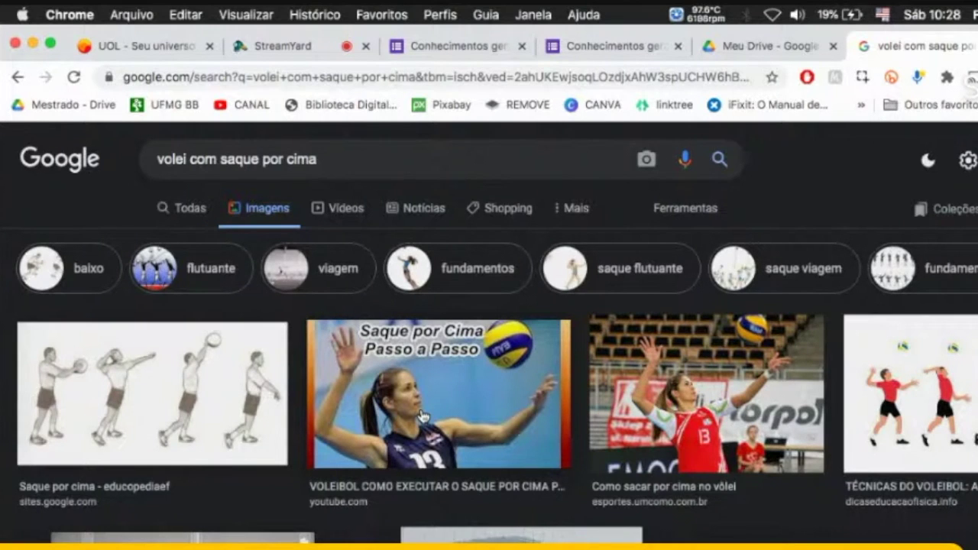
# Preview the educopediaef "Saque por cima" illustration and the related Portal do Professor drawing of the serve sequence
pyautogui.click(140, 396)
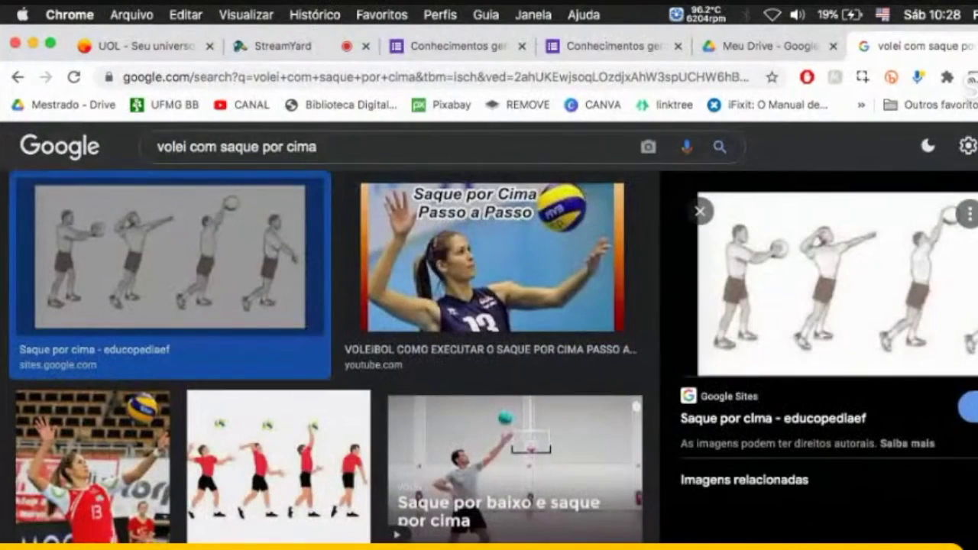
pyautogui.scroll(5, 927, 300)
pyautogui.scroll(1, 927, 300)
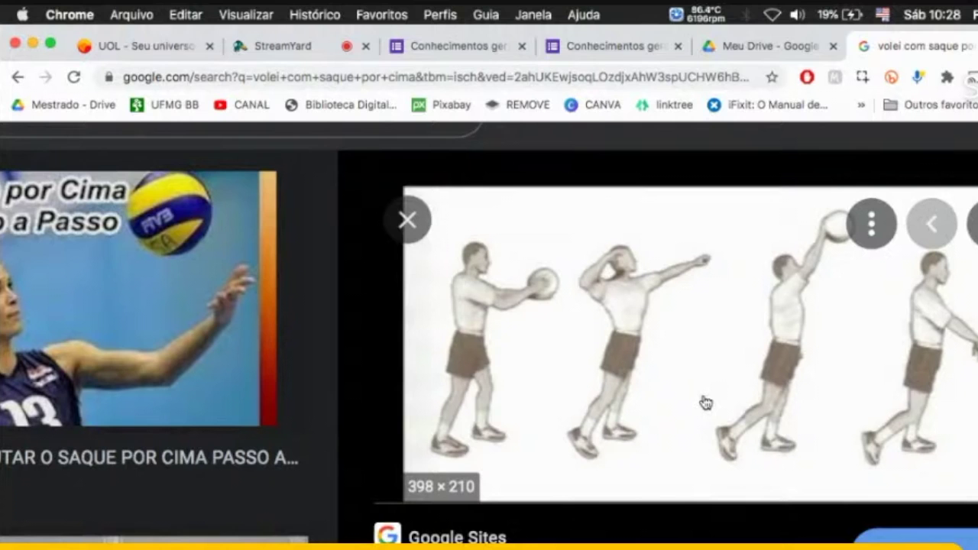
pyautogui.scroll(-6, 710, 405)
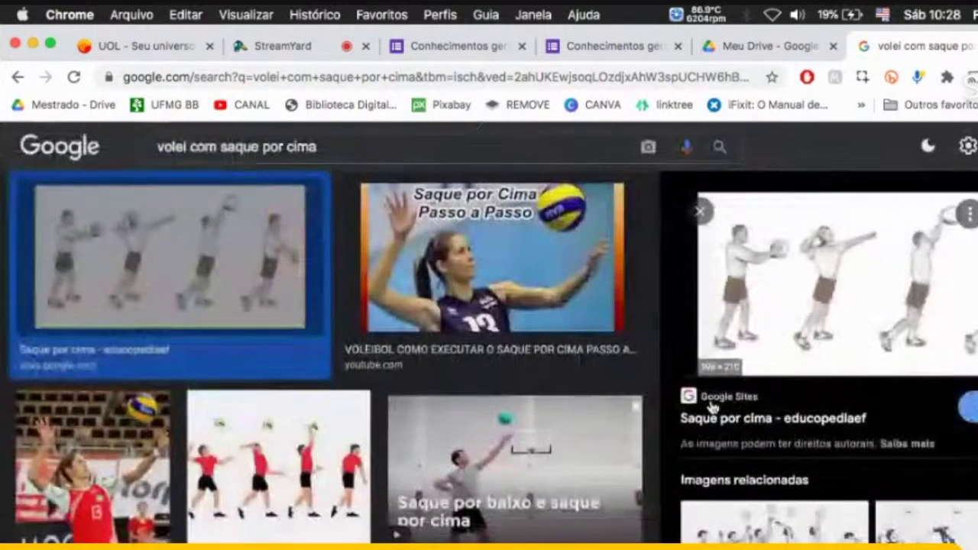
pyautogui.click(764, 523)
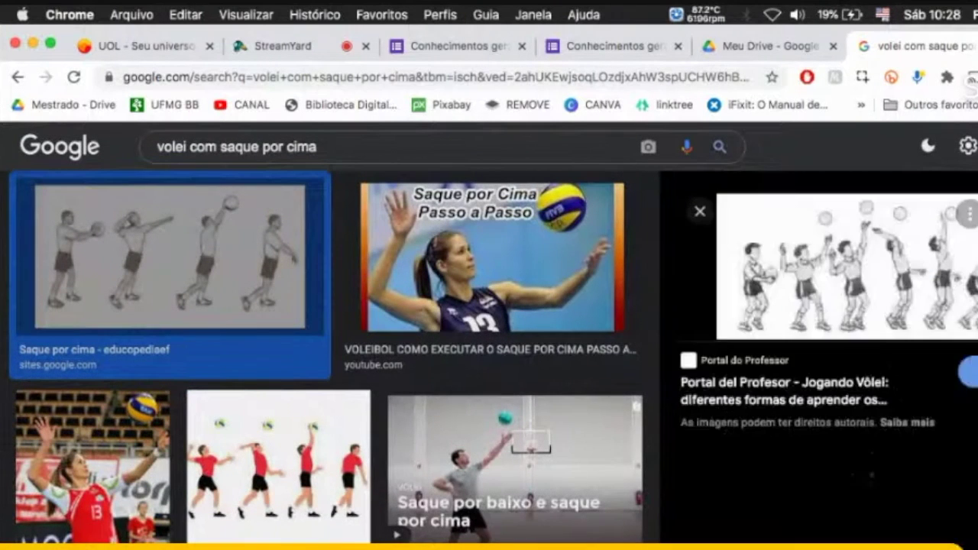
pyautogui.scroll(5, 960, 281)
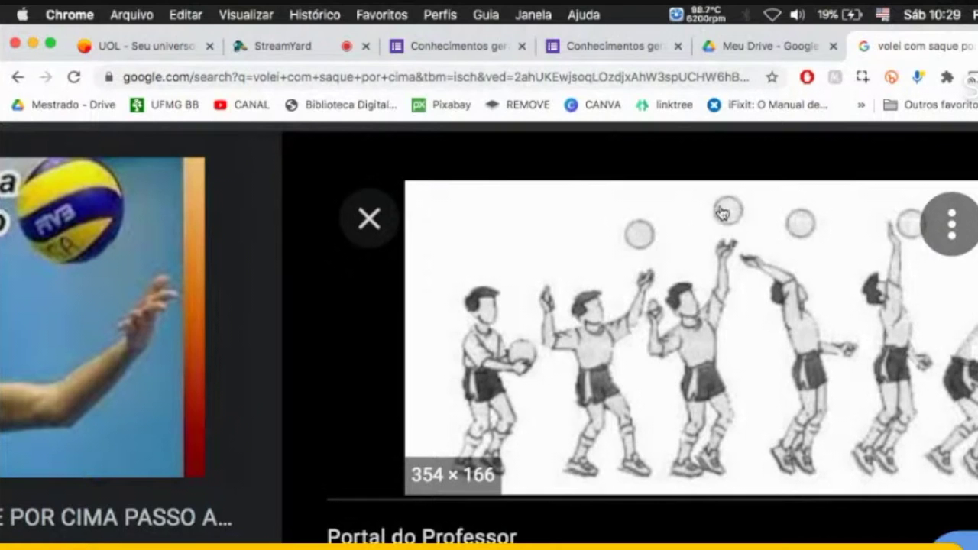
pyautogui.scroll(-5, 774, 356)
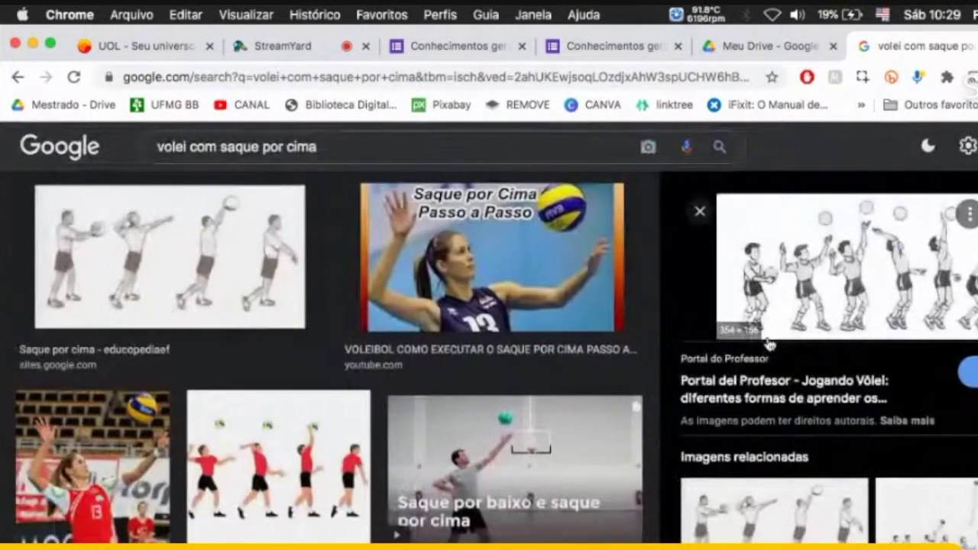
# Filter the volleyball serve image results to show only GIFs
pyautogui.scroll(3, 642, 370)
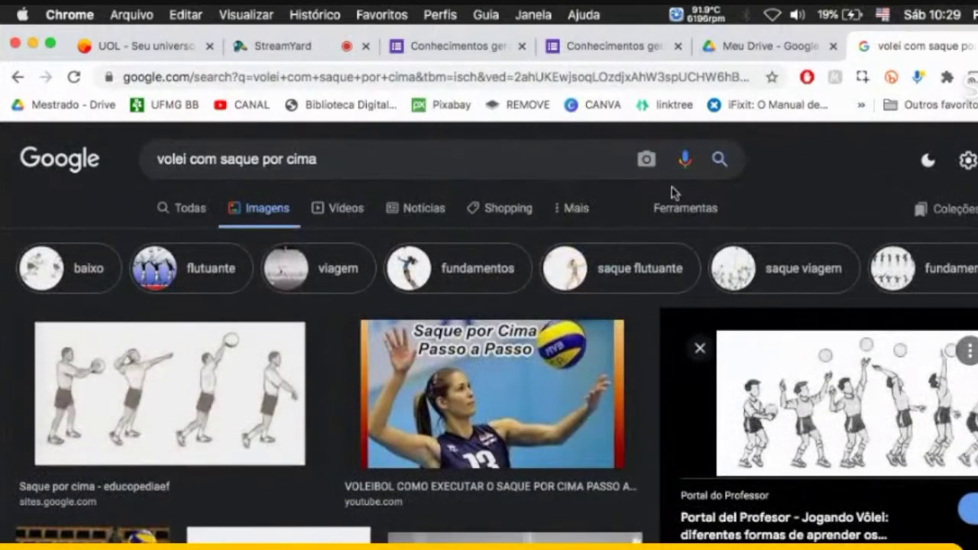
pyautogui.click(684, 209)
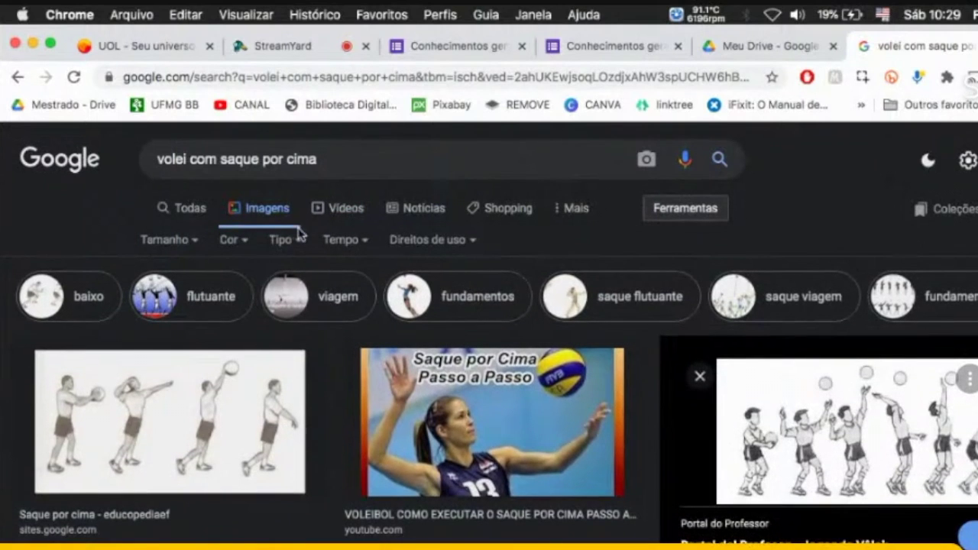
pyautogui.click(300, 235)
pyautogui.click(310, 345)
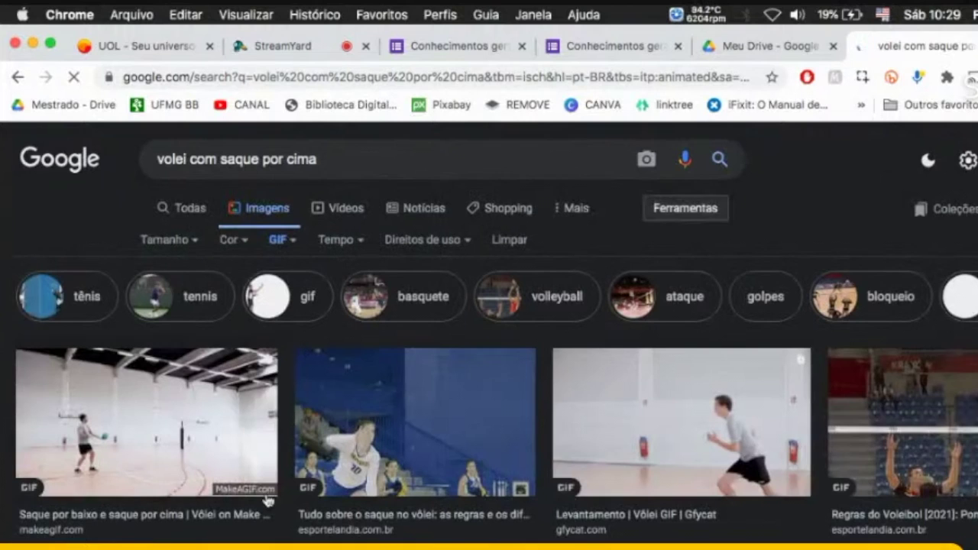
# Preview the Make a GIF "Saque por baixo e saque por cima" animation and the Passei Direto "Fundamento Saque voleibol" image up close
pyautogui.click(146, 426)
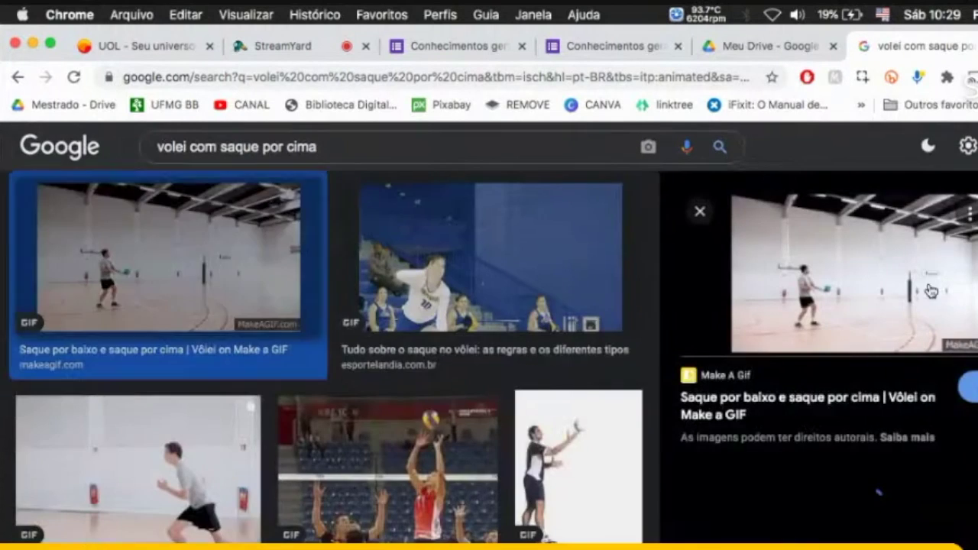
pyautogui.scroll(3, 954, 305)
pyautogui.scroll(5, 955, 305)
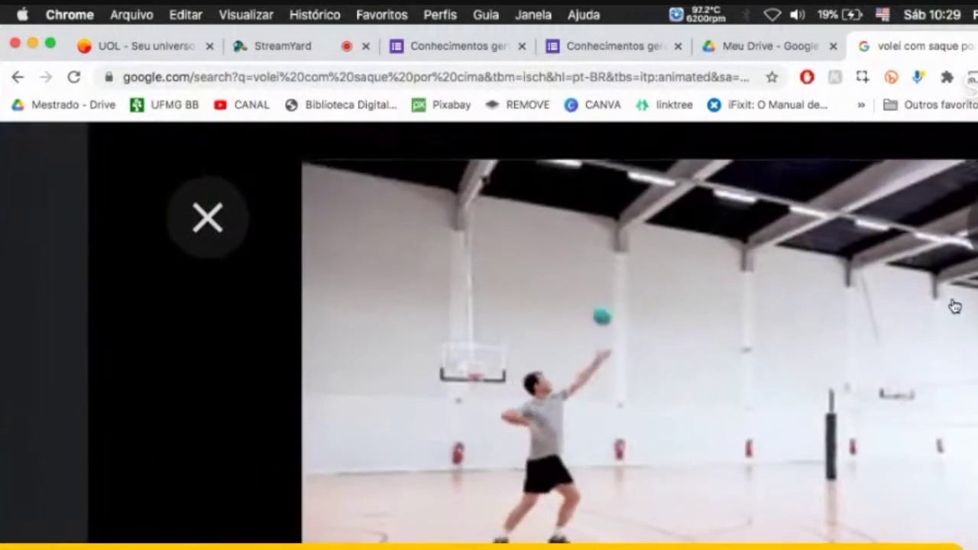
pyautogui.scroll(-3, 955, 306)
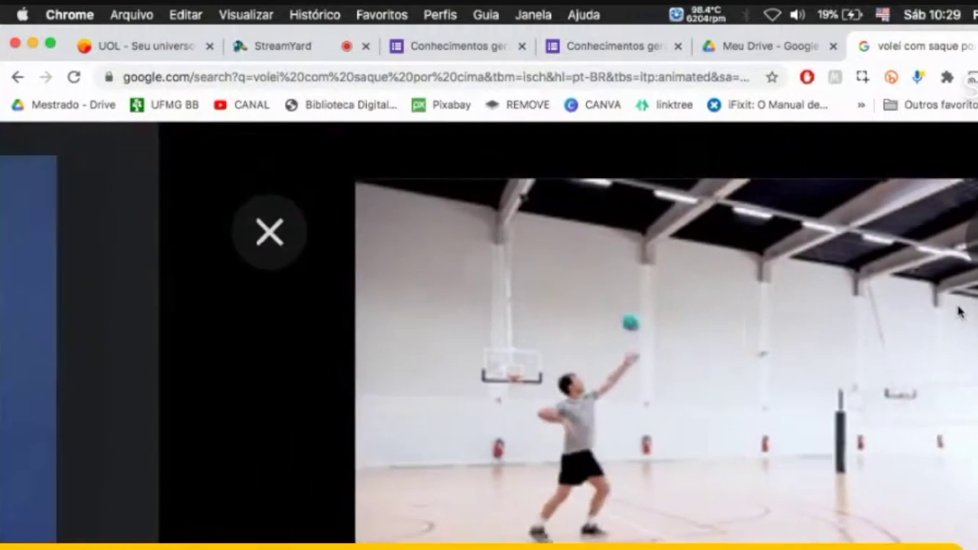
pyautogui.hscroll(3, 959, 311)
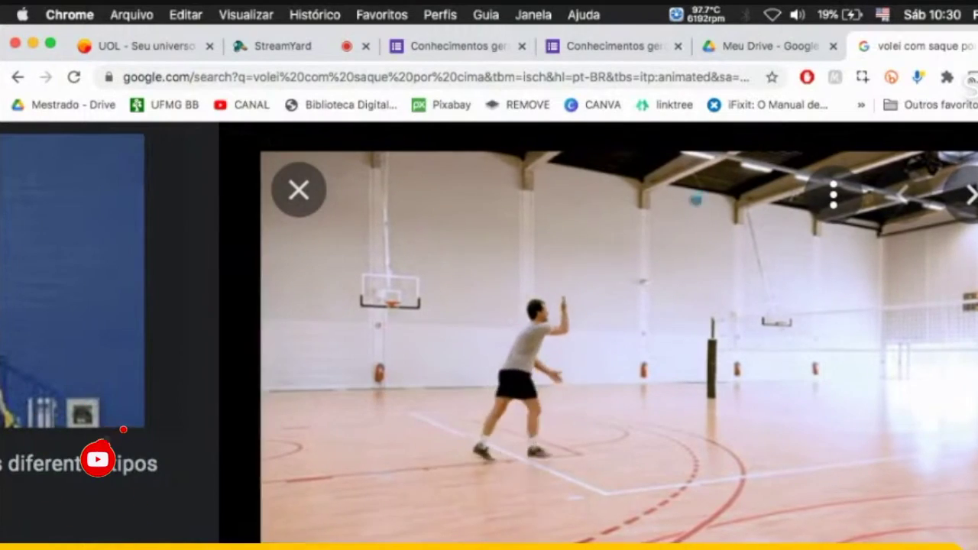
pyautogui.scroll(-5, 608, 321)
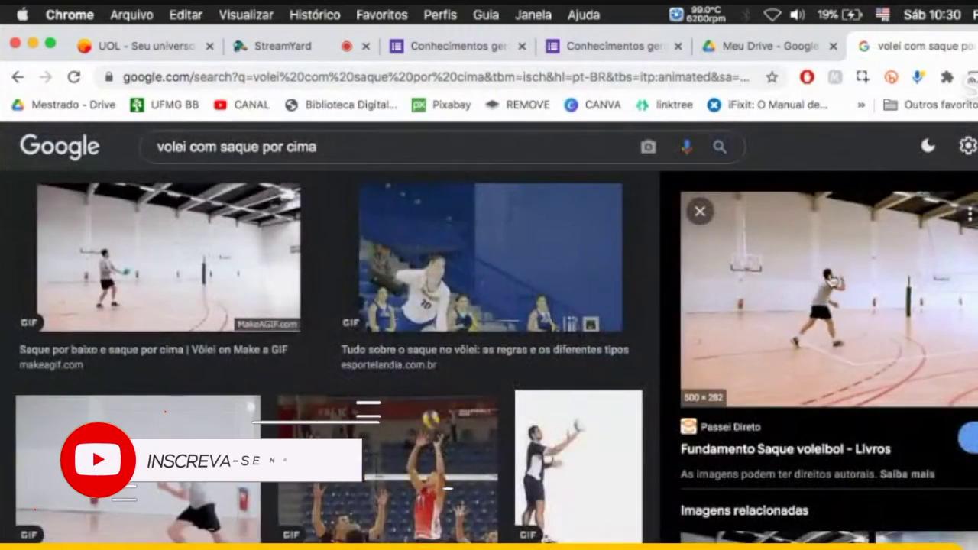